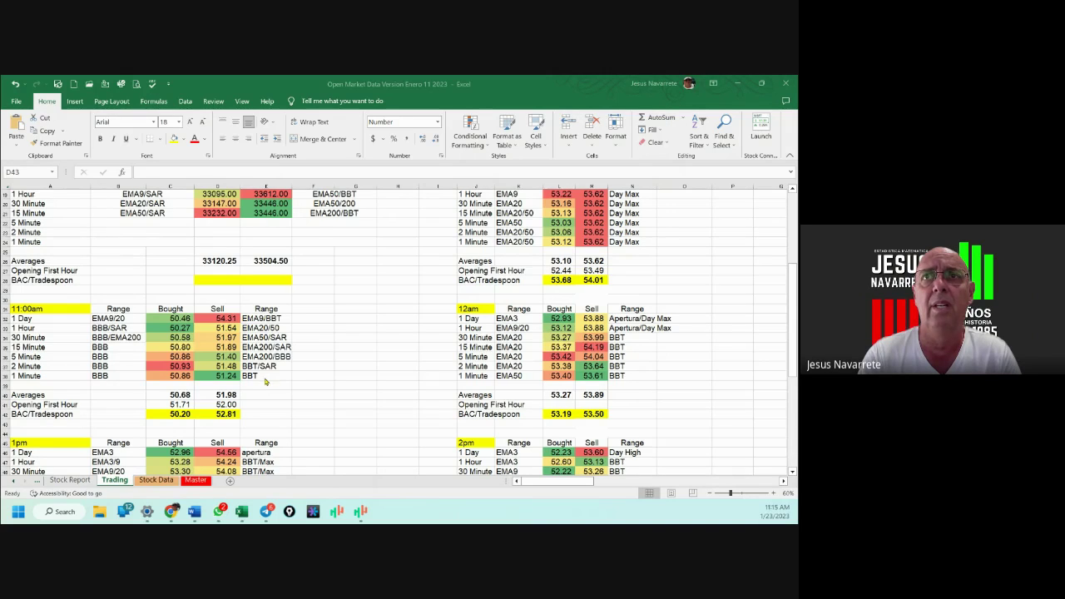
scroll(203, 386, up, 5)
scroll(203, 386, down, 2)
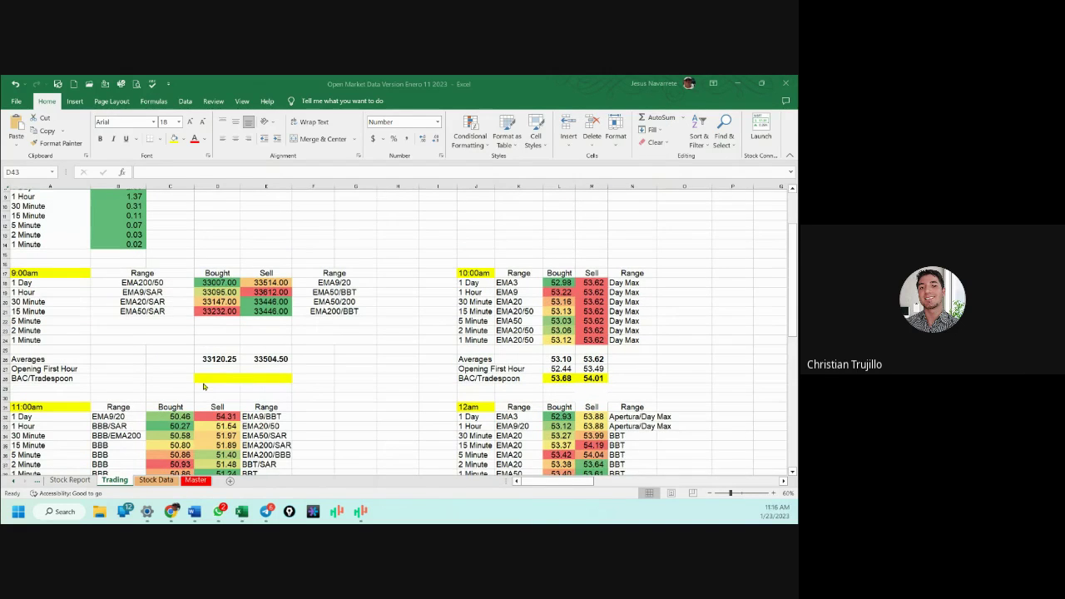
click(148, 484)
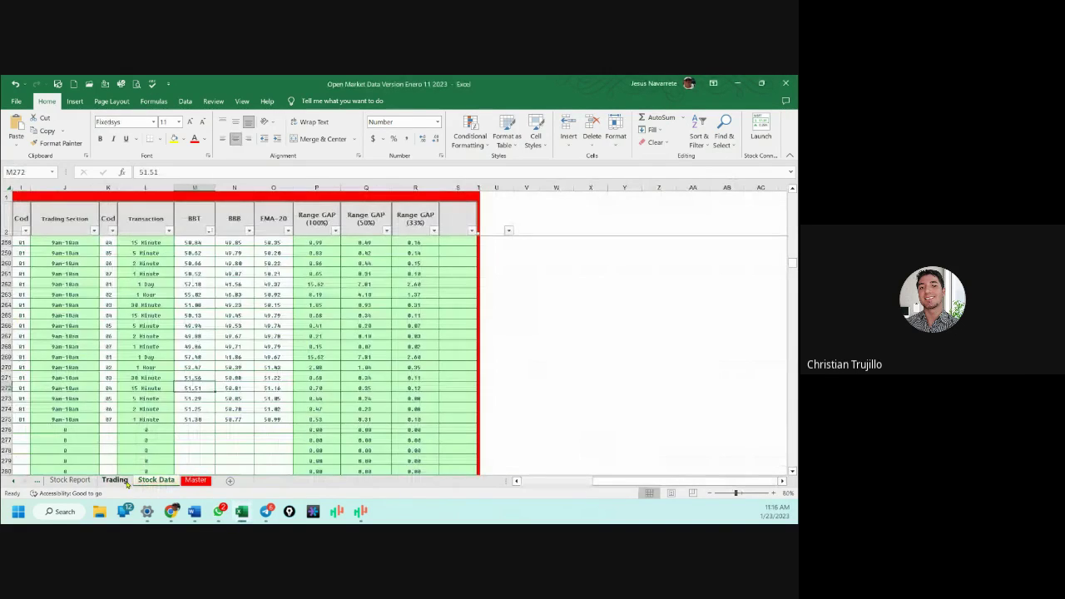
click(113, 481)
scroll(114, 453, down, 2)
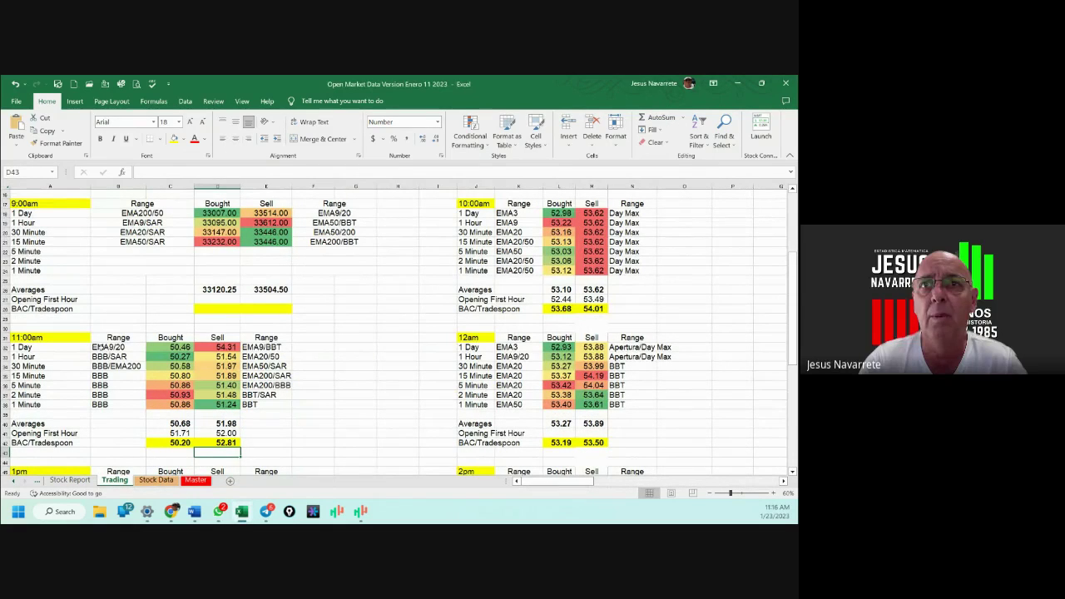
Try copying the 11:00am range labels and Bought/Sell prices over the 9:00am rows, and undo the paste.
drag(107, 348, 268, 399)
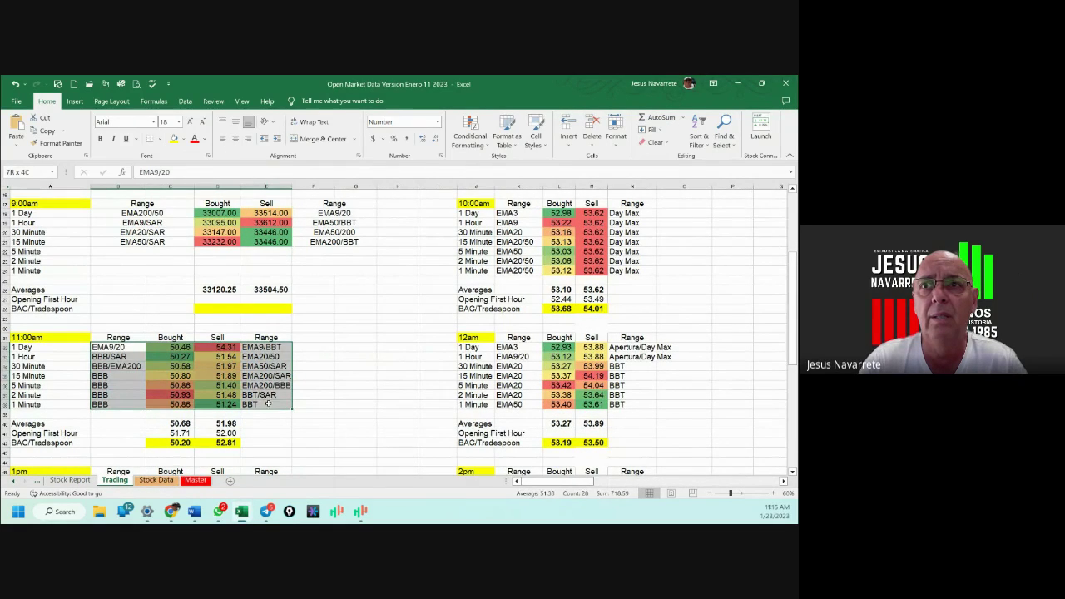
right_click(267, 399)
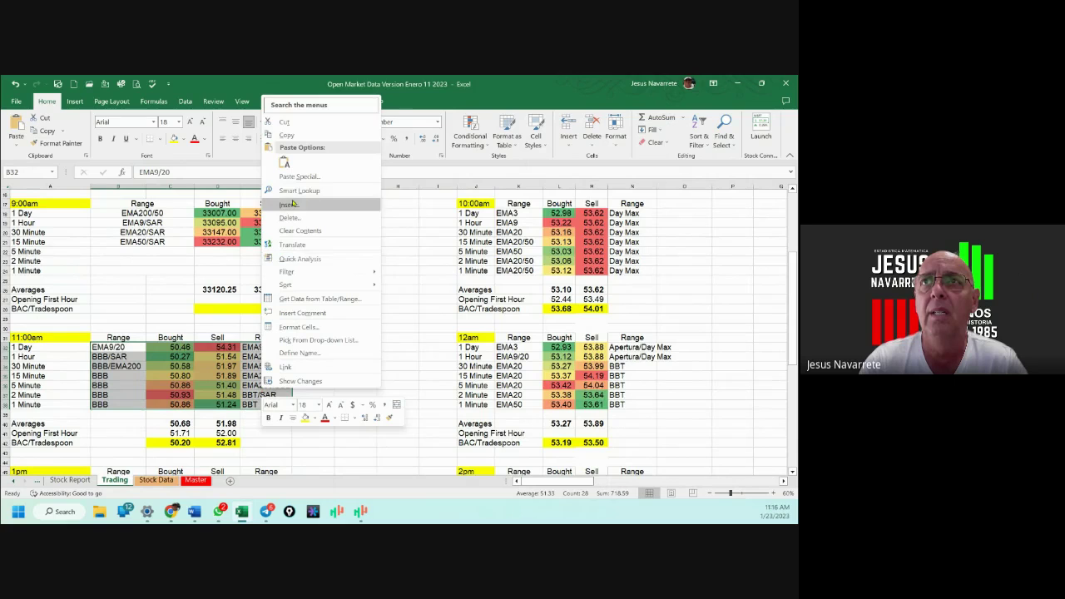
click(286, 135)
click(109, 215)
key(ctrl+v)
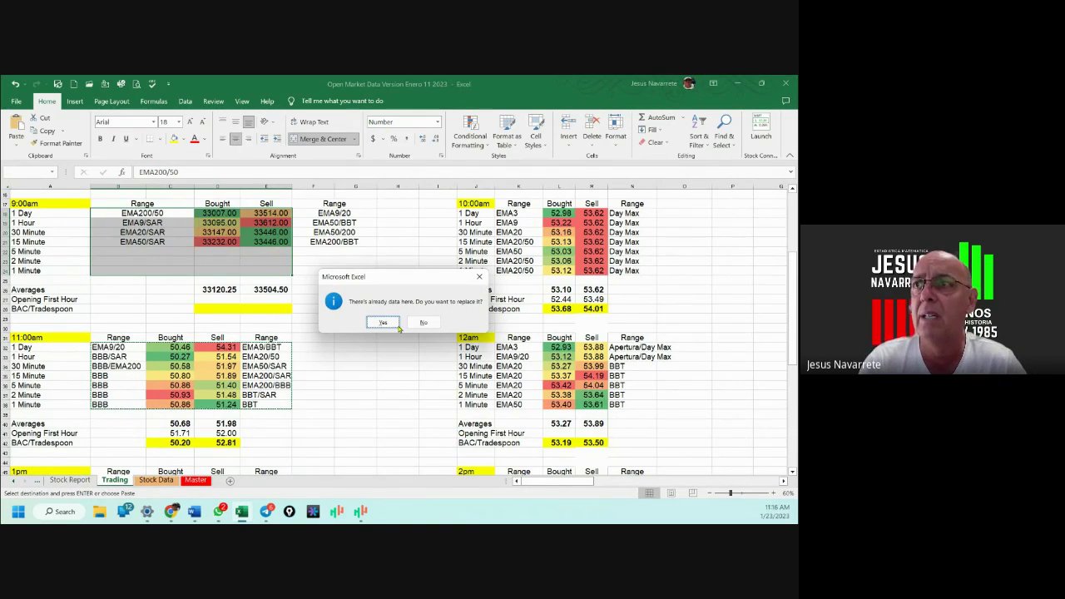
click(383, 322)
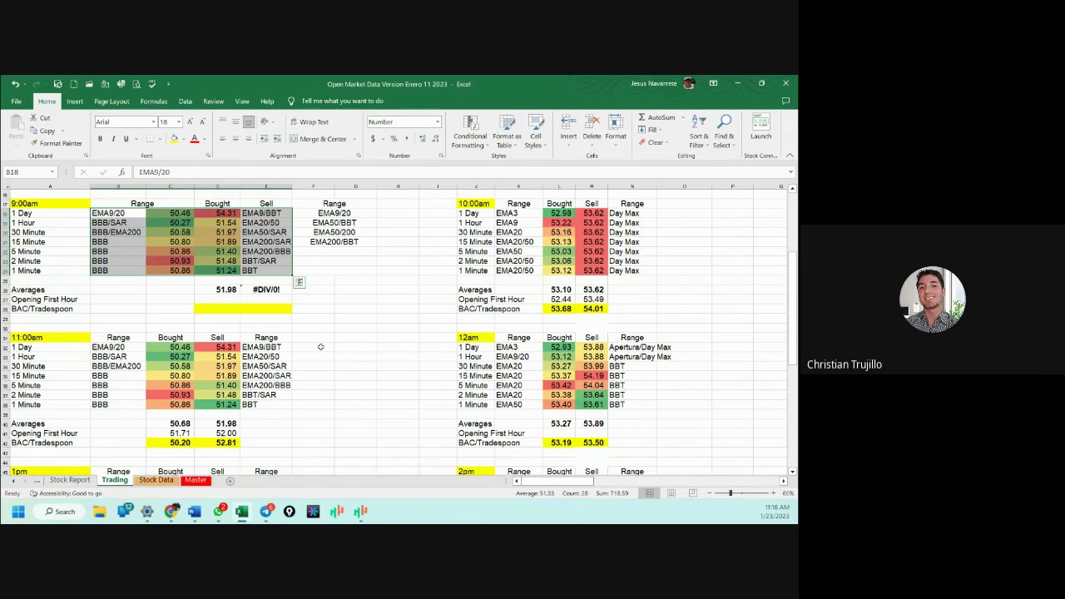
key(ctrl+z)
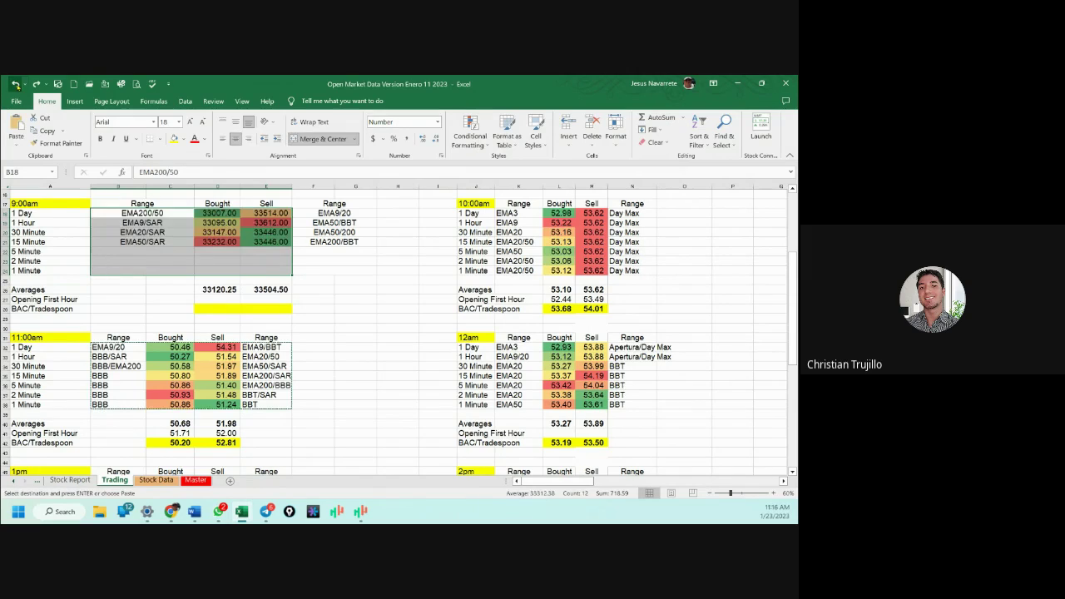
Clear the old range labels and Bought/Sell prices from all seven 9:00am rows.
click(154, 309)
click(153, 254)
drag(143, 213, 339, 270)
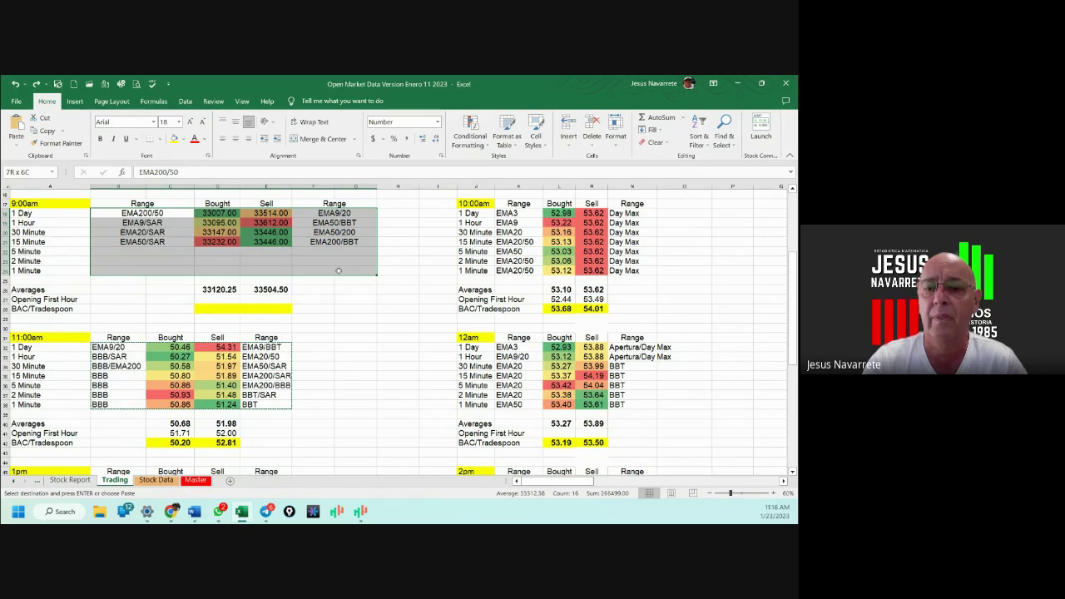
key(Delete)
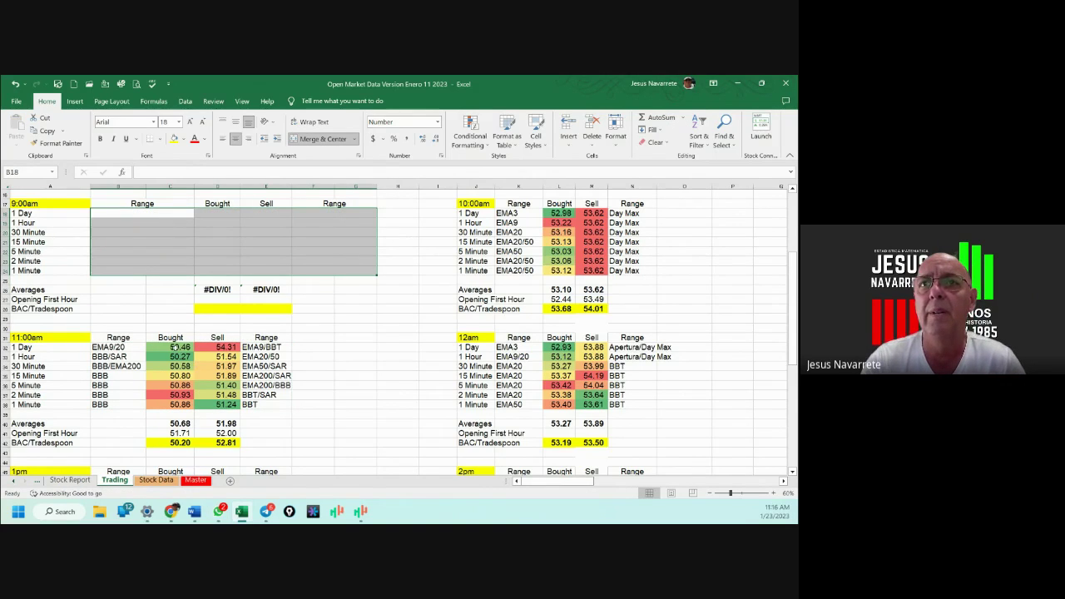
Change the 11:00am table's 5 Minute sell range label to EMA200/BBT.
click(149, 347)
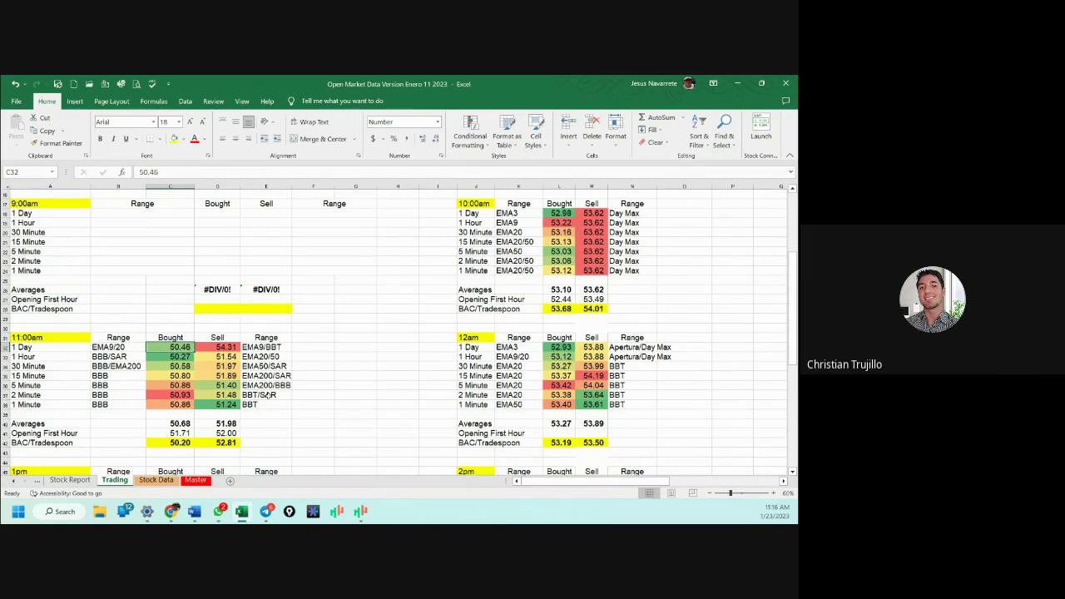
click(266, 385)
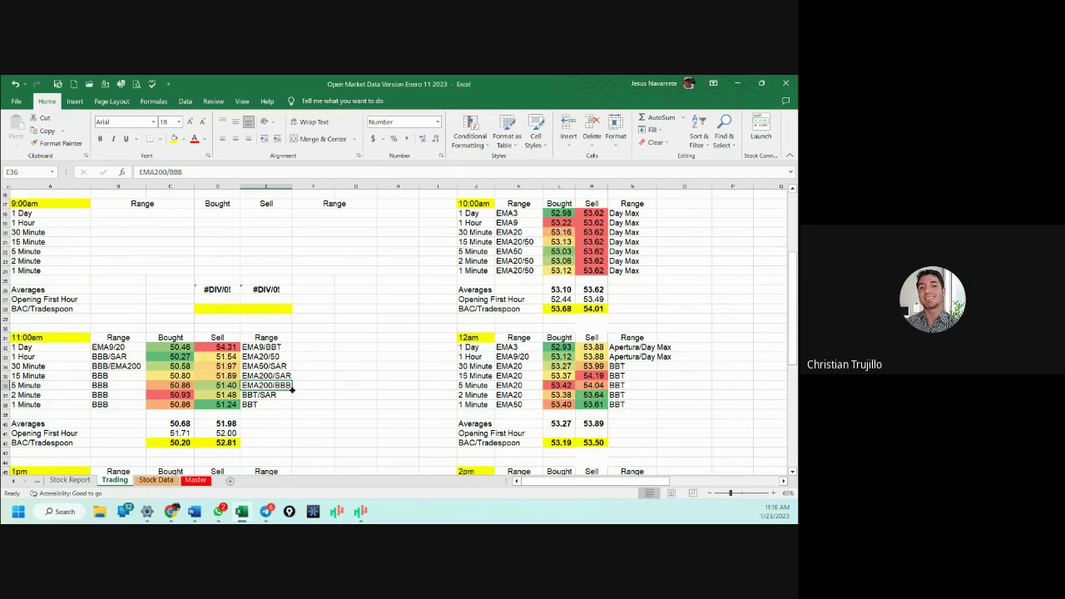
key(F2)
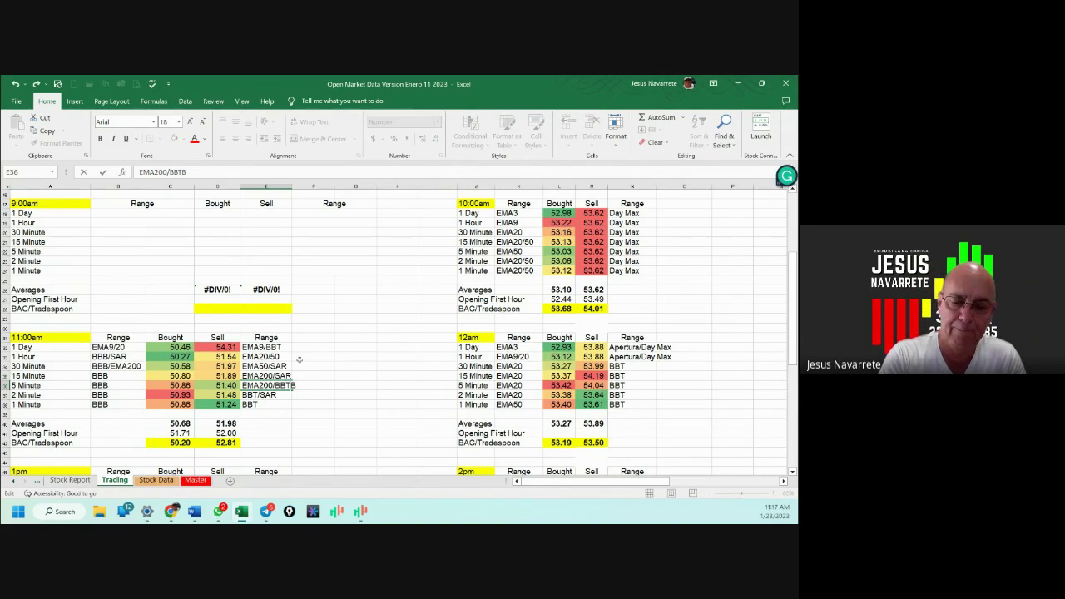
key(BackSpace)
text(T)
key(Return)
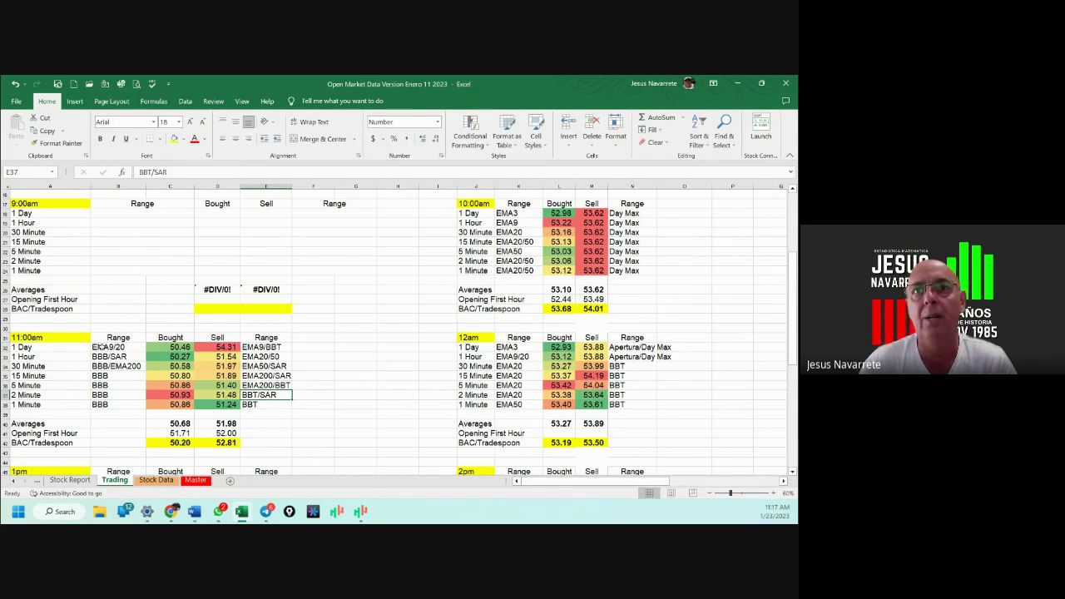
drag(108, 346, 280, 403)
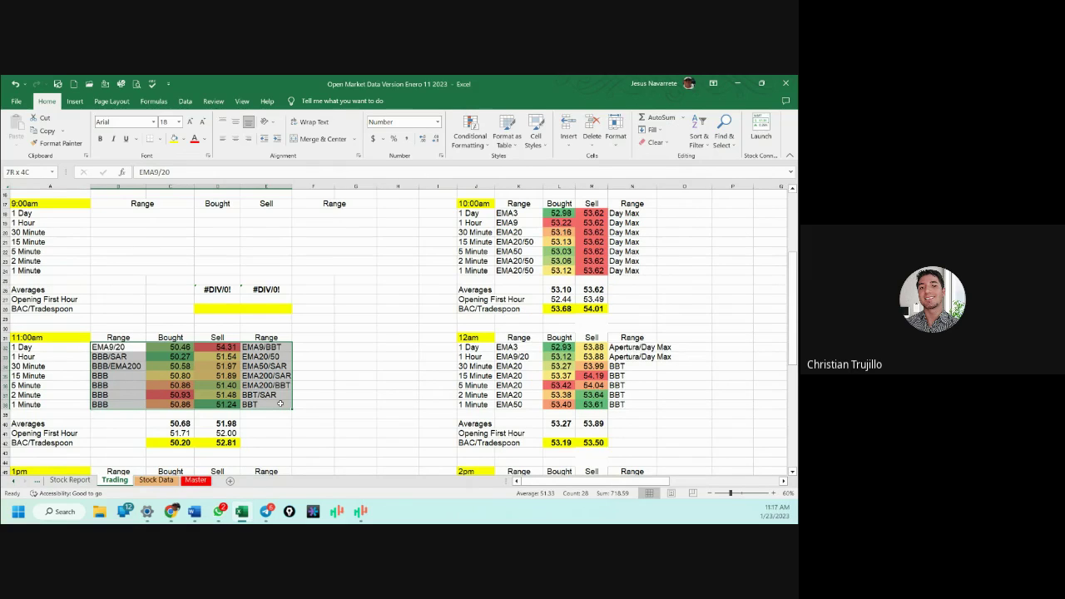
drag(281, 404, 280, 403)
click(154, 363)
scroll(154, 364, up, 3)
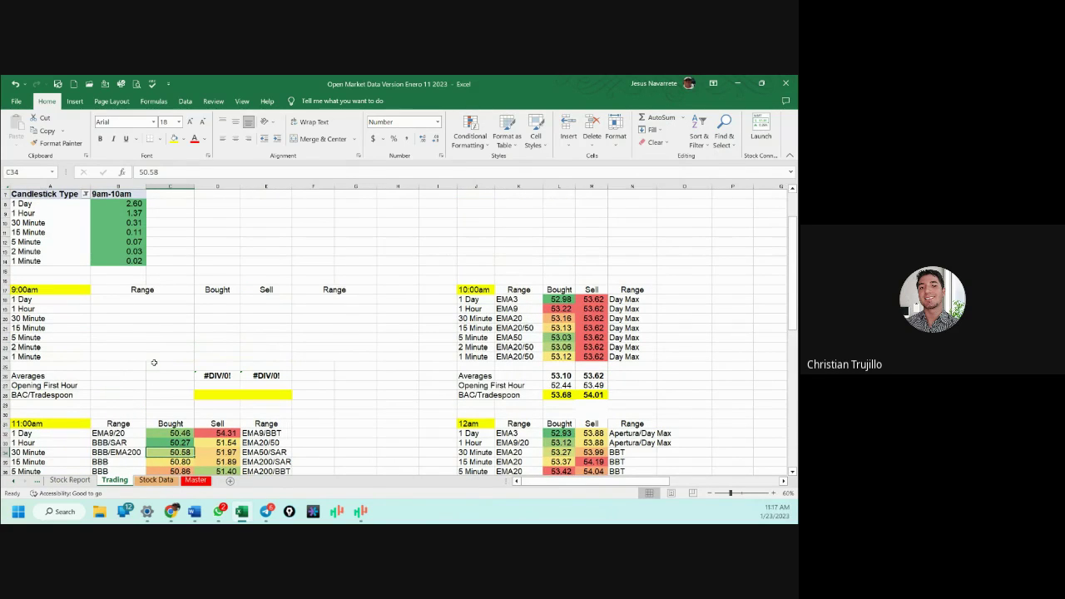
scroll(156, 436, down, 2)
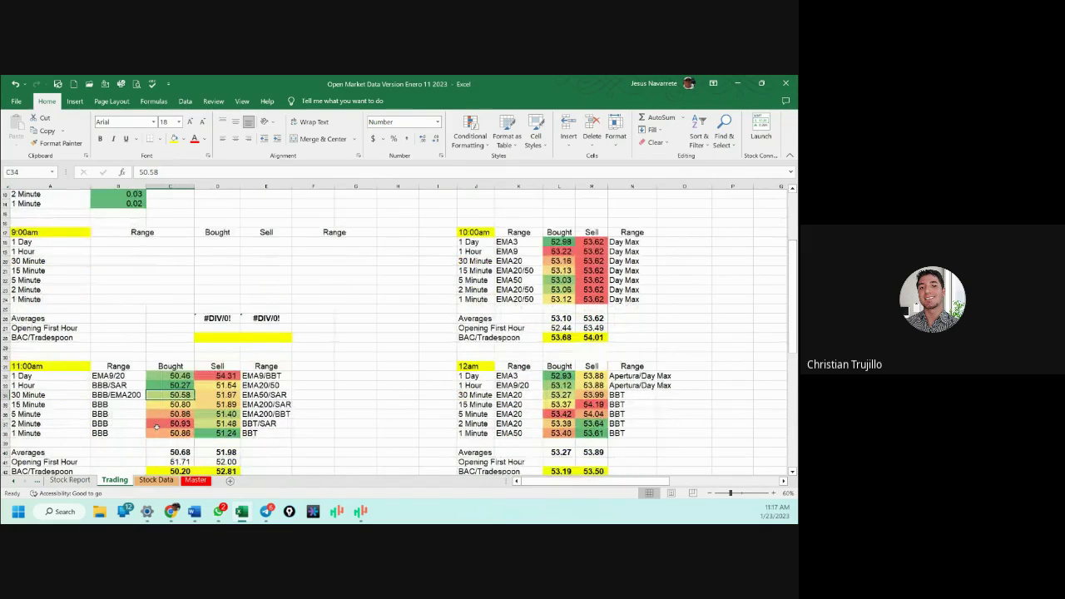
Try to paste the whole 11:00am block of labels and prices into the merged 9:00am 1 Day range cell.
drag(105, 376, 271, 436)
right_click(206, 383)
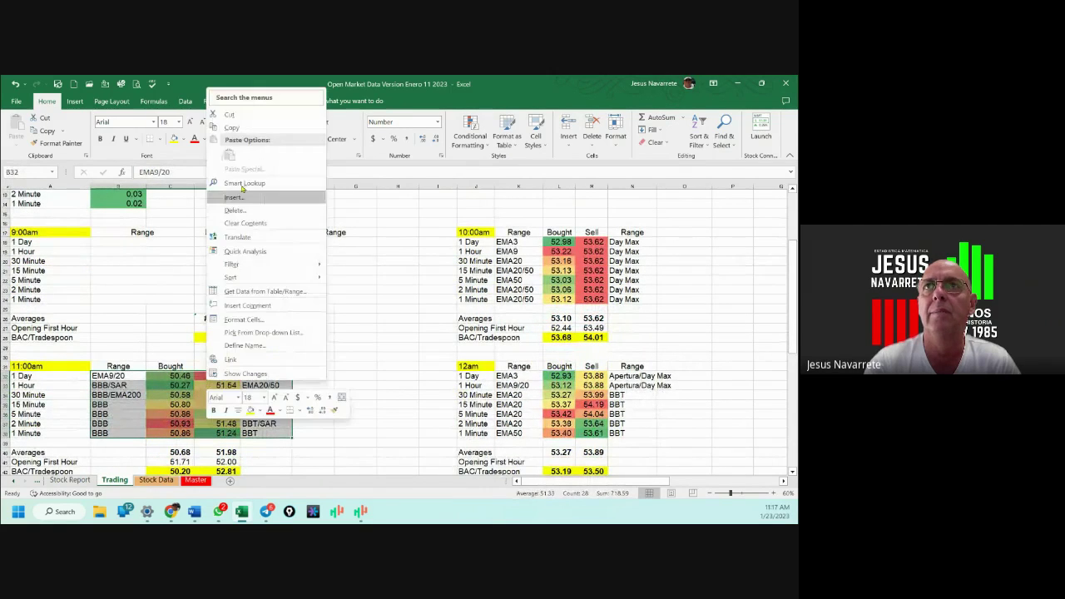
click(235, 129)
click(137, 244)
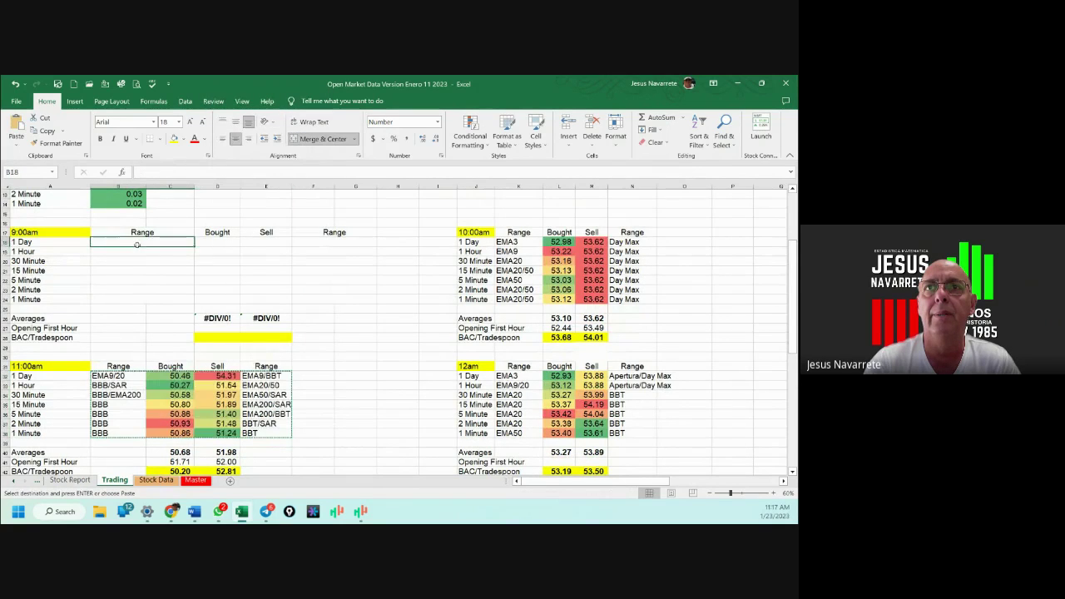
right_click(138, 244)
click(175, 286)
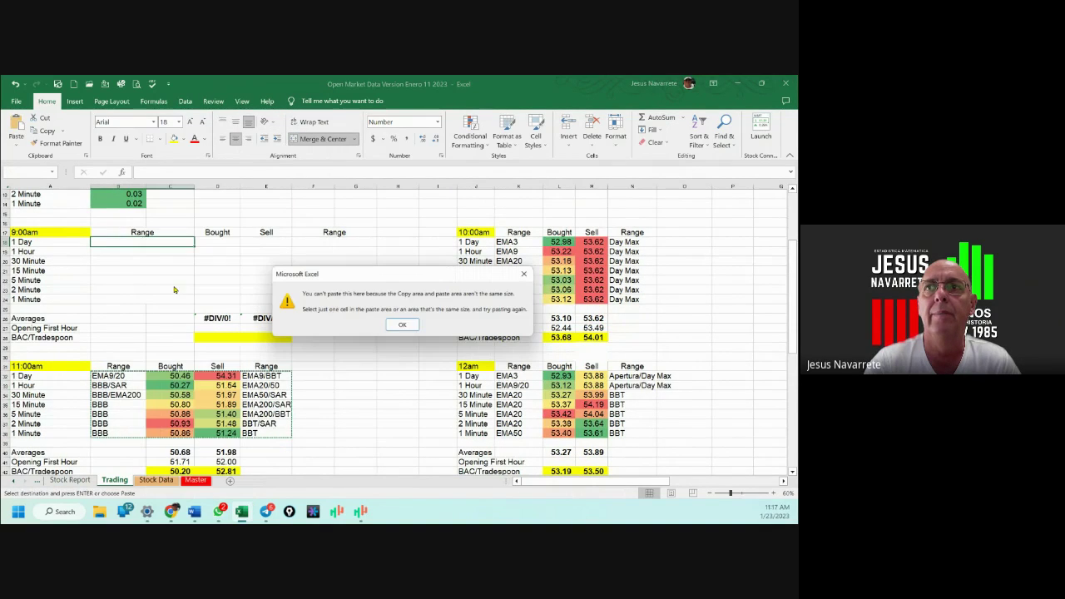
click(402, 327)
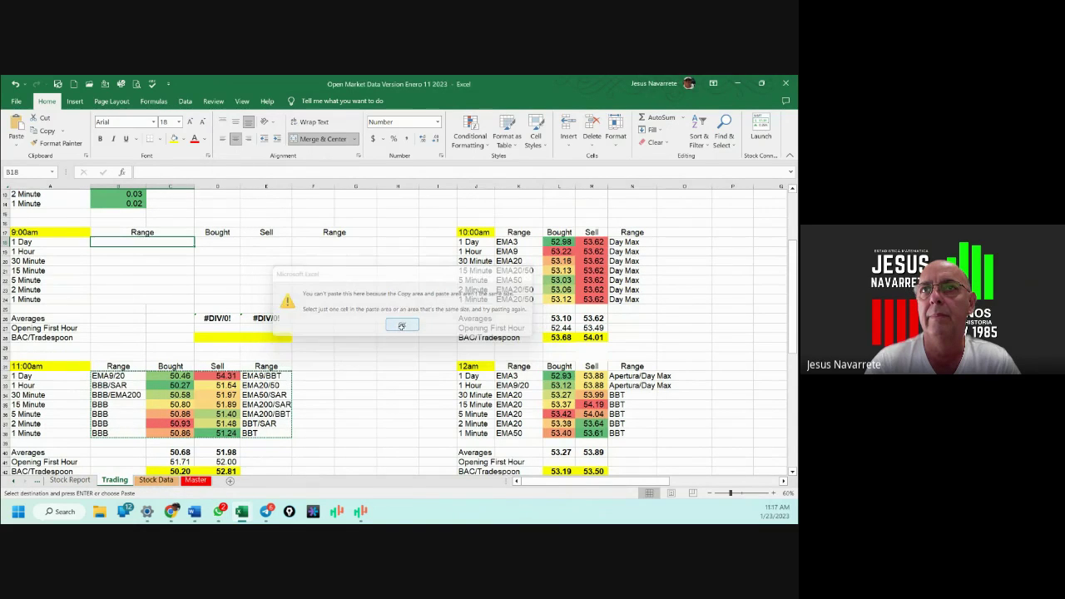
click(306, 405)
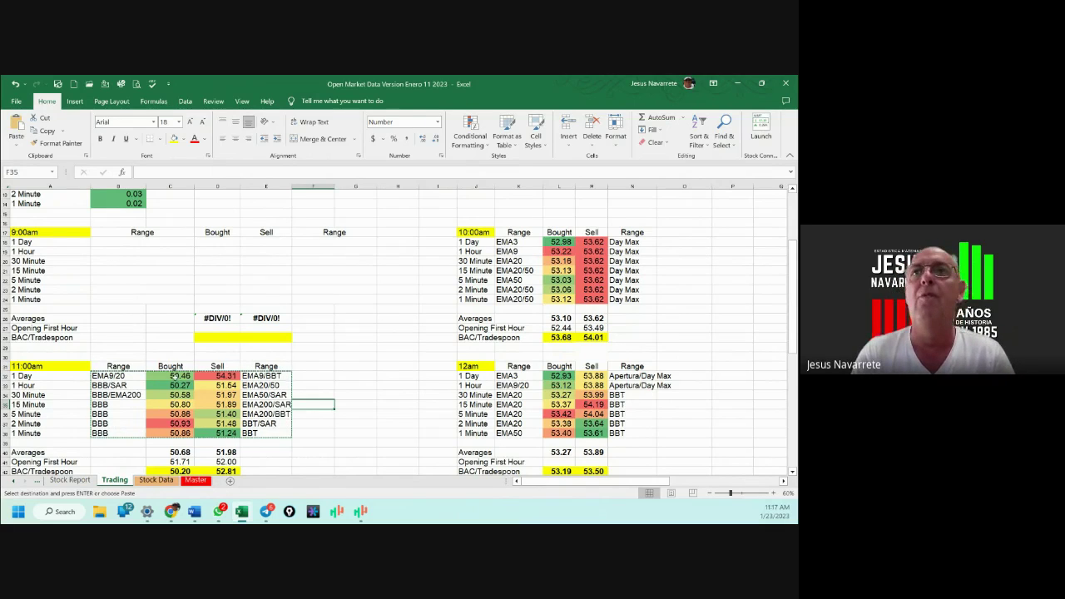
Copy the 11:00am Bought and Sell prices for all seven timeframes into the 9:00am Bought and Sell columns.
click(167, 413)
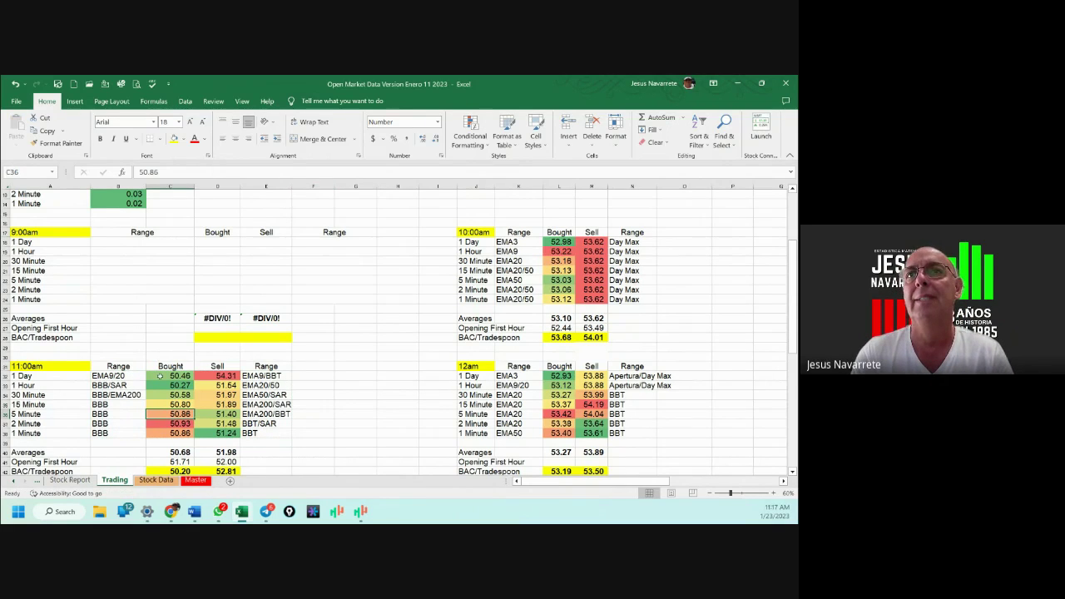
drag(161, 380, 215, 432)
right_click(215, 413)
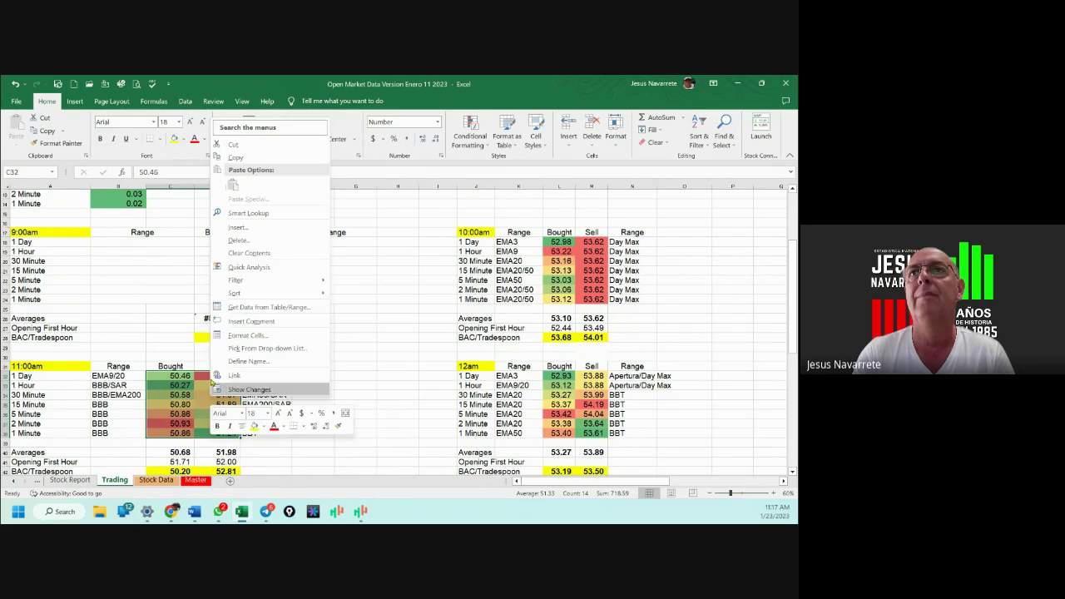
click(237, 159)
click(221, 242)
key(Return)
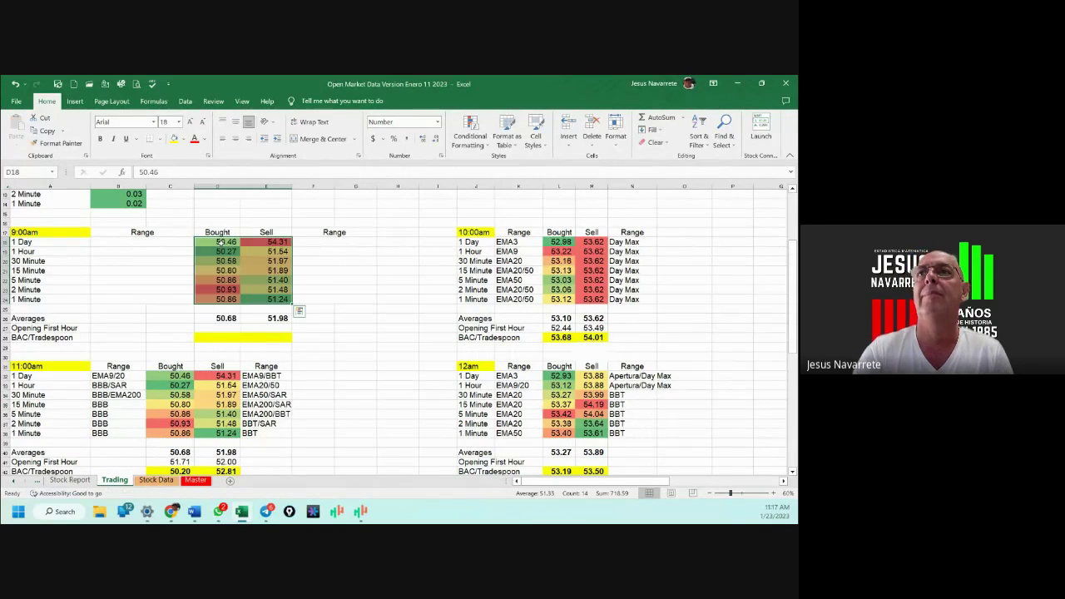
Copy the 11:00am buy range labels into the 9:00am Range cells beside the Bought prices.
drag(100, 374, 108, 436)
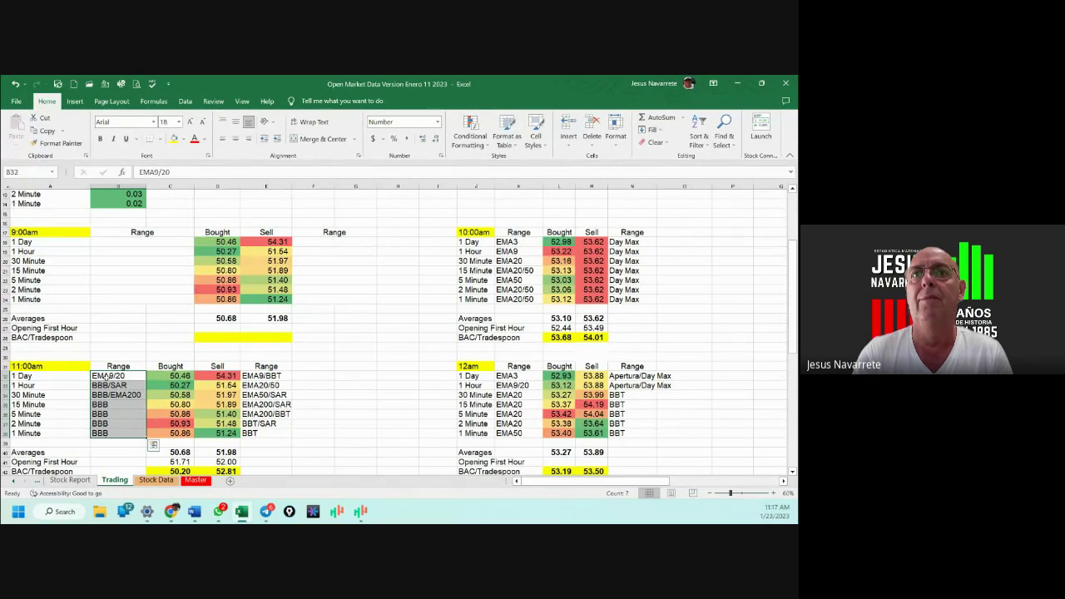
right_click(107, 376)
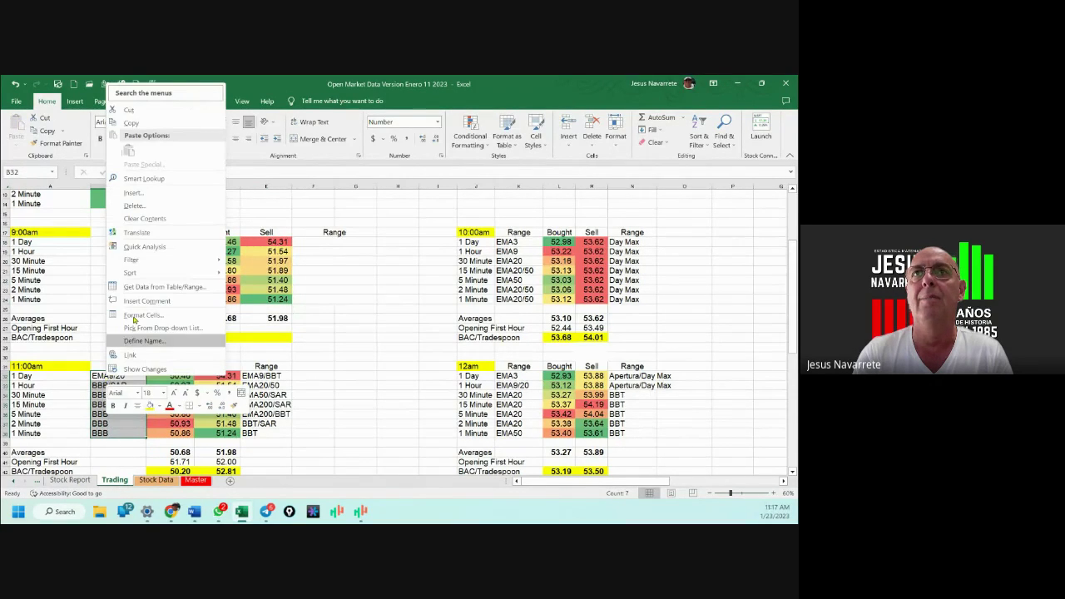
click(133, 121)
drag(141, 242, 171, 298)
key(Return)
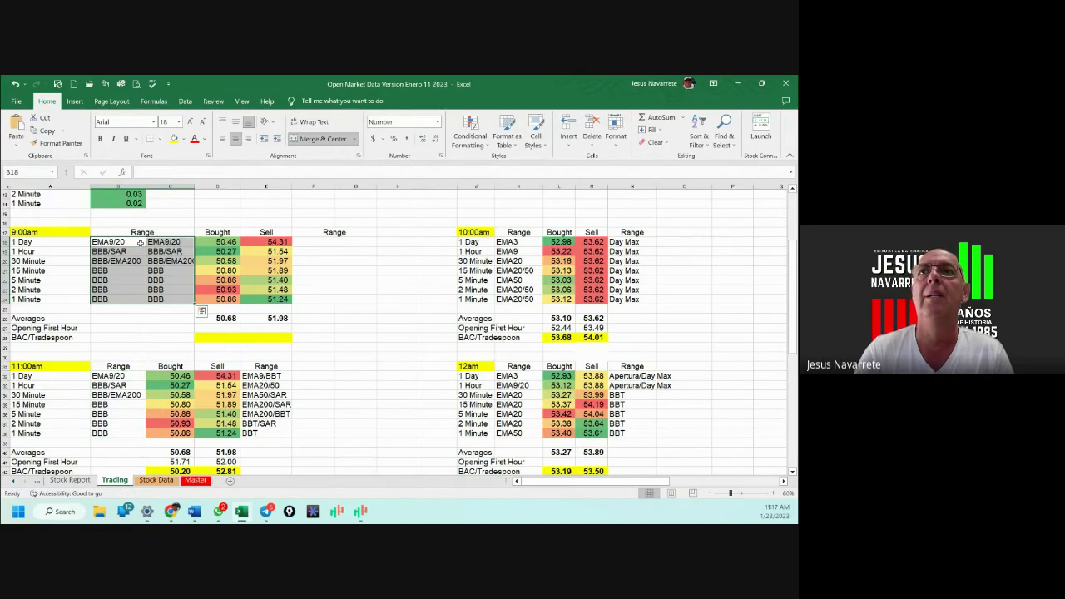
Copy the 11:00am sell range labels into the 9:00am Range cells beside the Sell prices, starting at F18.
drag(254, 376, 258, 440)
right_click(261, 405)
click(287, 147)
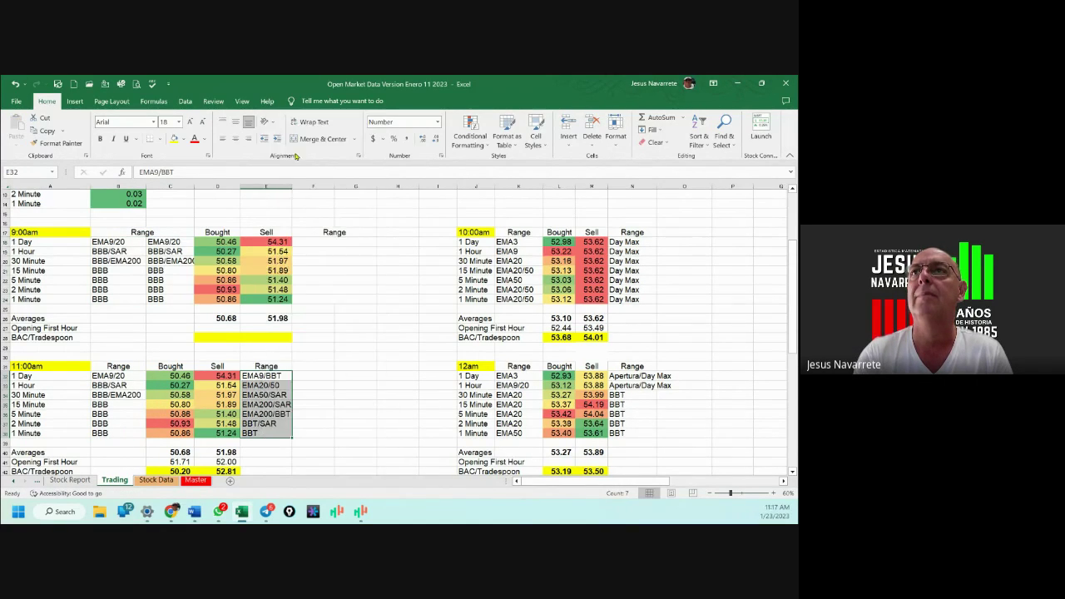
click(322, 241)
key(Return)
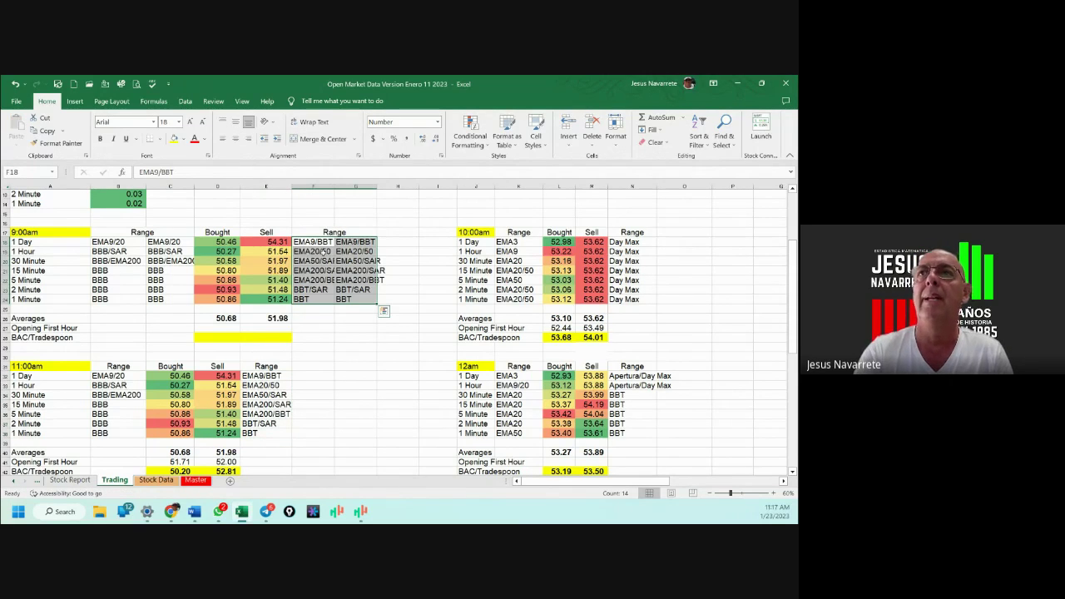
Delete the duplicate 9:00am range labels from G18:G24 and B18:B24.
click(316, 270)
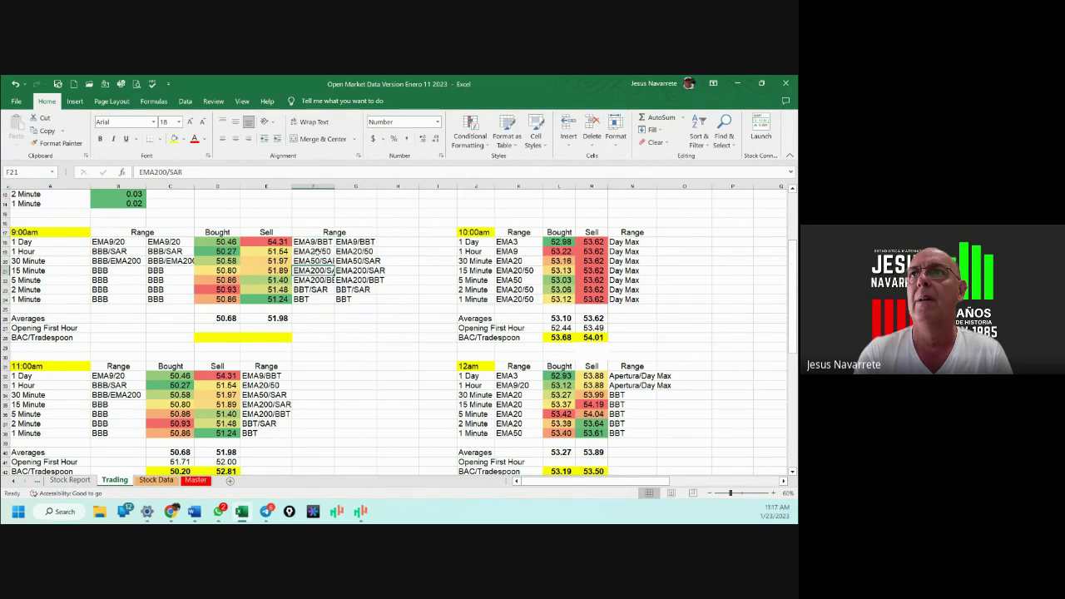
drag(306, 241, 357, 298)
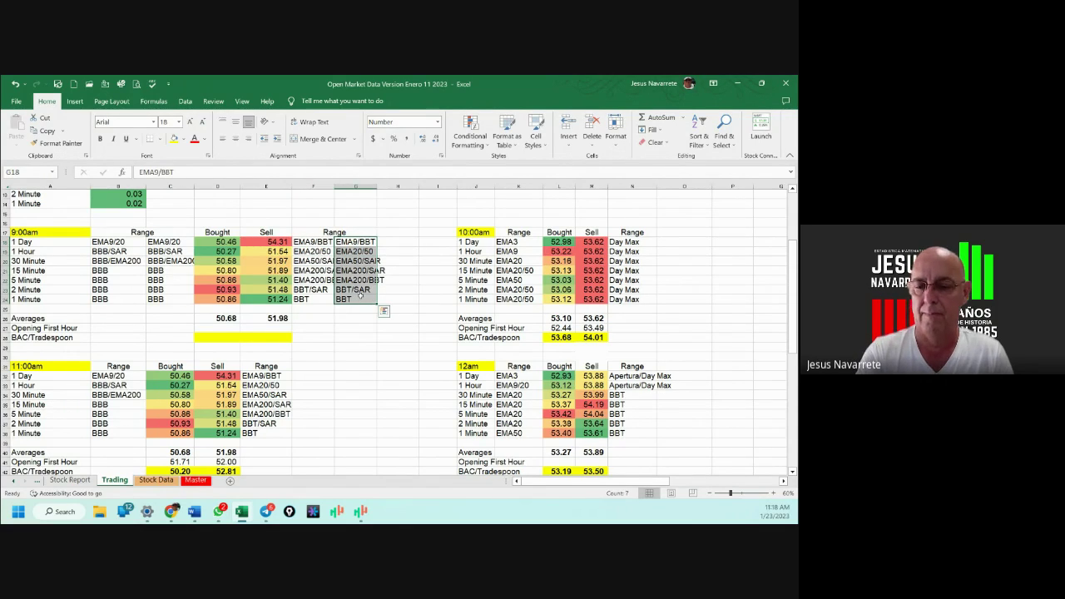
key(Delete)
drag(312, 241, 348, 242)
drag(129, 242, 127, 299)
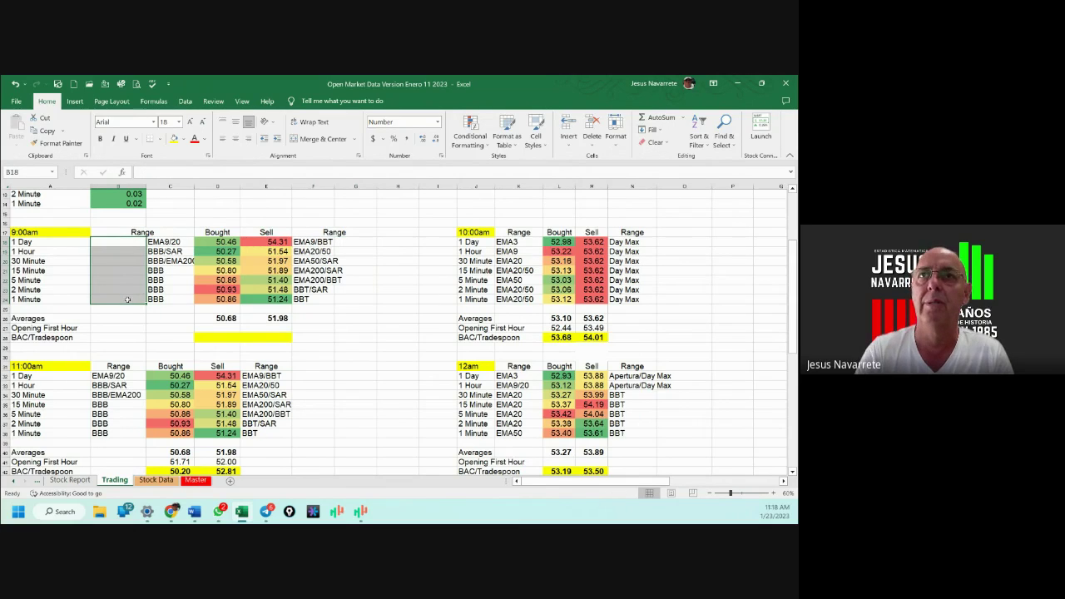
key(Delete)
click(138, 270)
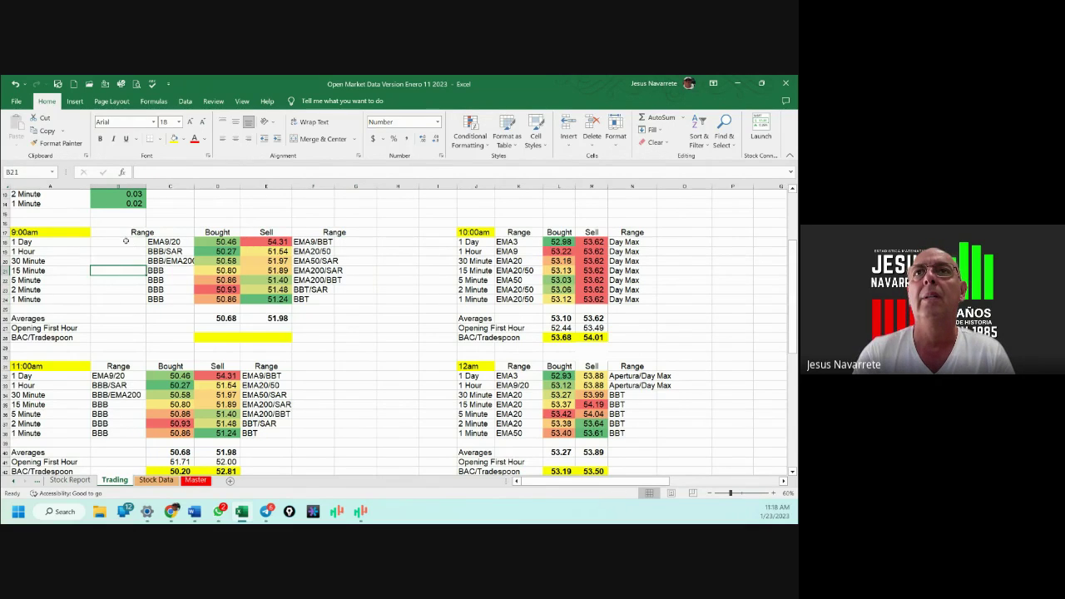
Merge and center B18:C18 so the 9:00am 1 Day label EMA9/20 spans both Range columns.
drag(126, 241, 177, 240)
key(alt+h)
key(m)
key(c)
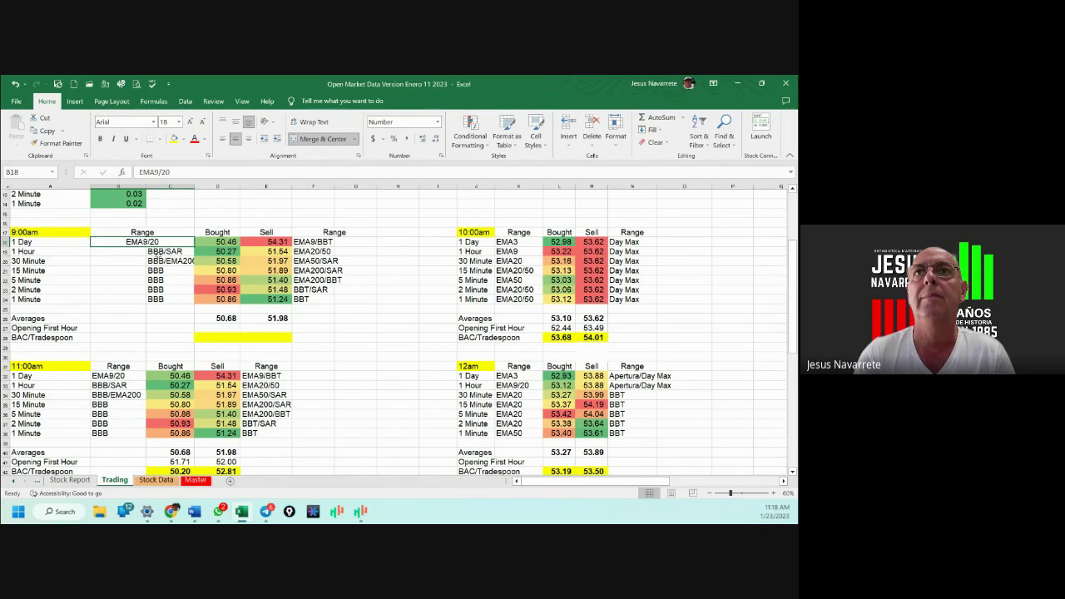
Merge and center B19:C19 so the 9:00am 1 Hour label BBB/SAR spans both Range columns.
drag(159, 252, 133, 252)
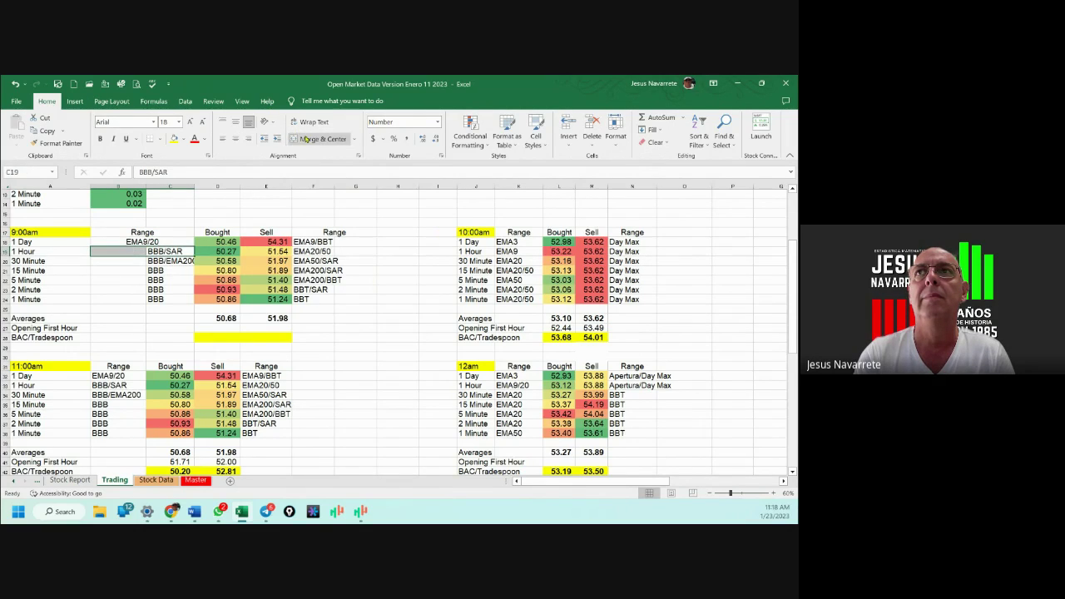
key(alt+h)
key(m)
key(c)
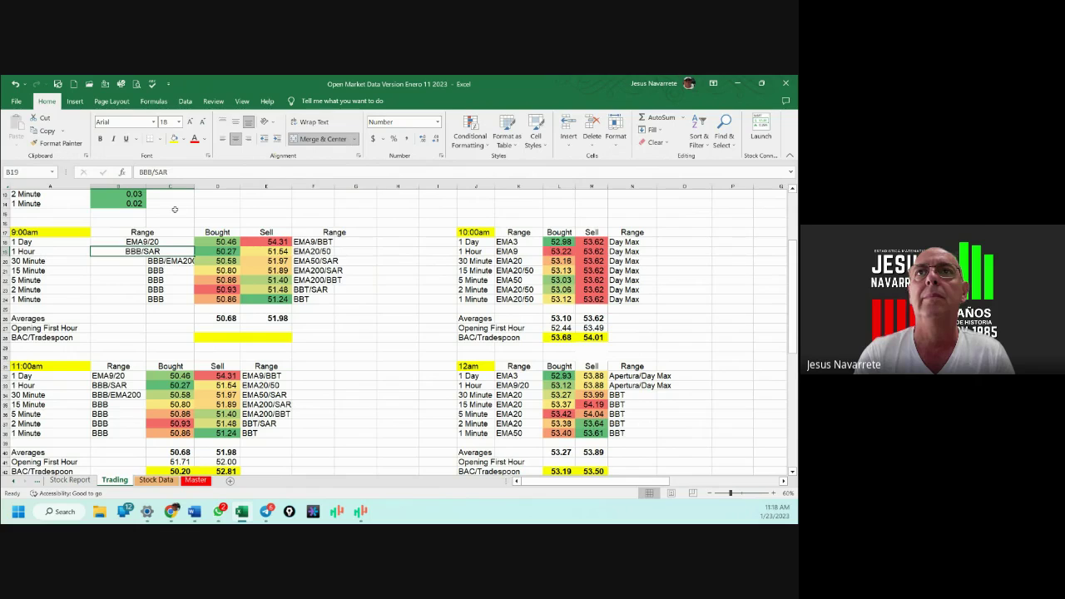
click(53, 143)
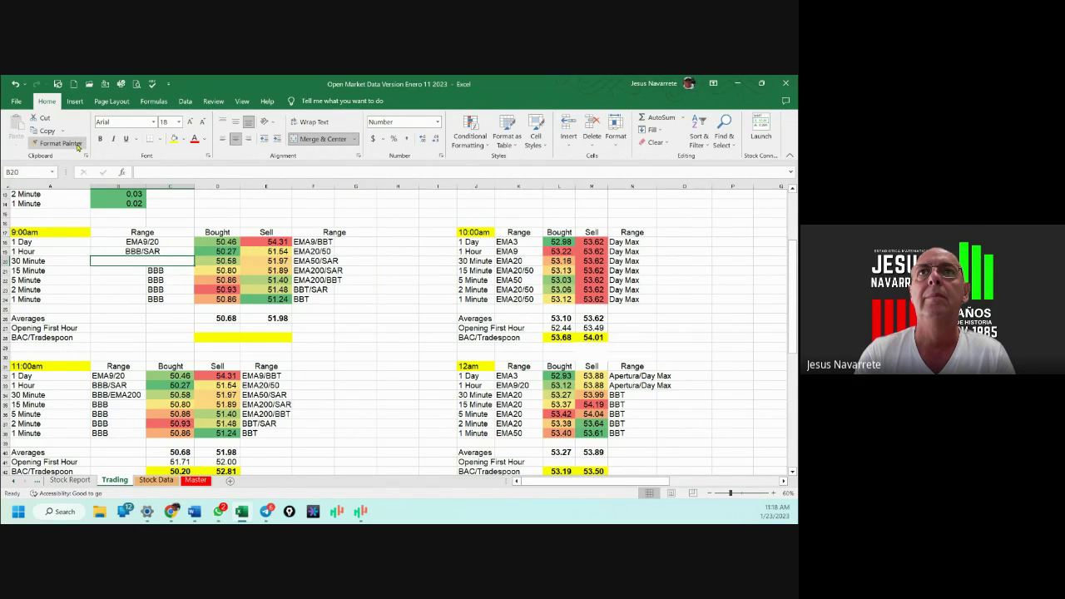
click(107, 270)
click(58, 142)
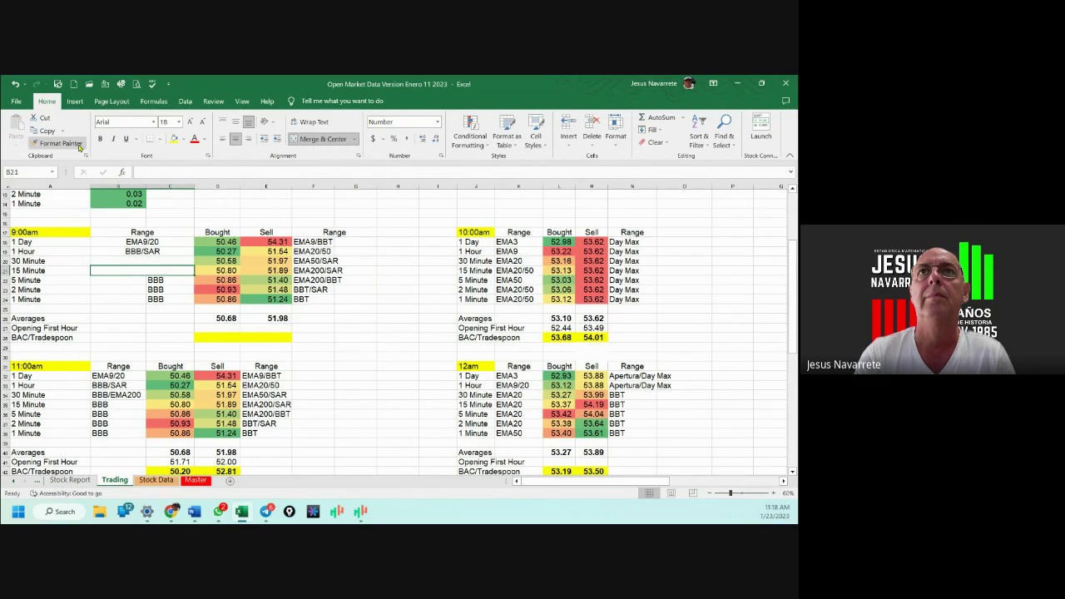
key(Escape)
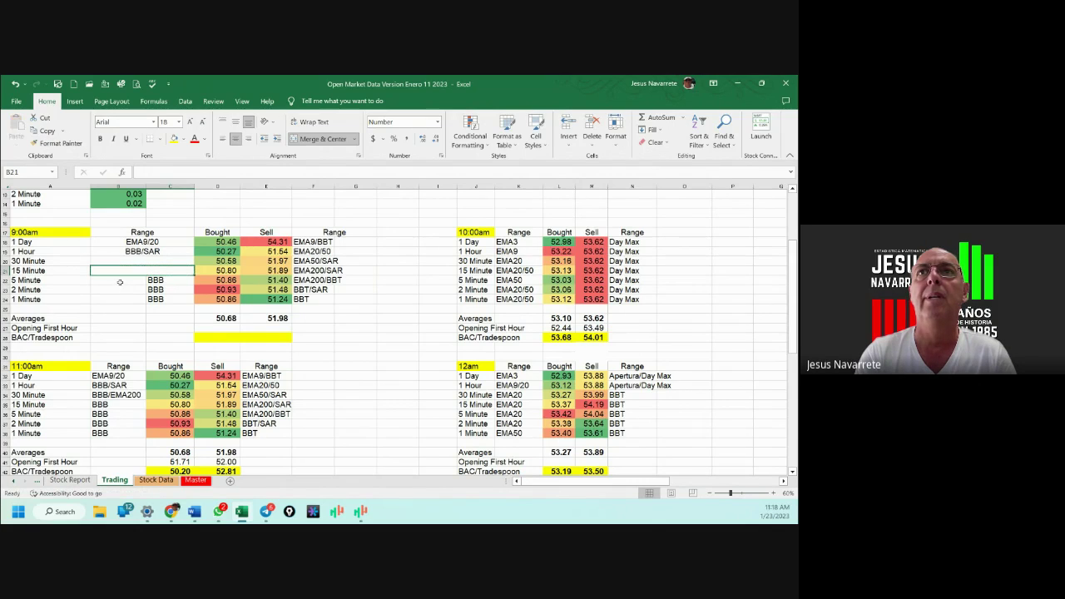
click(14, 85)
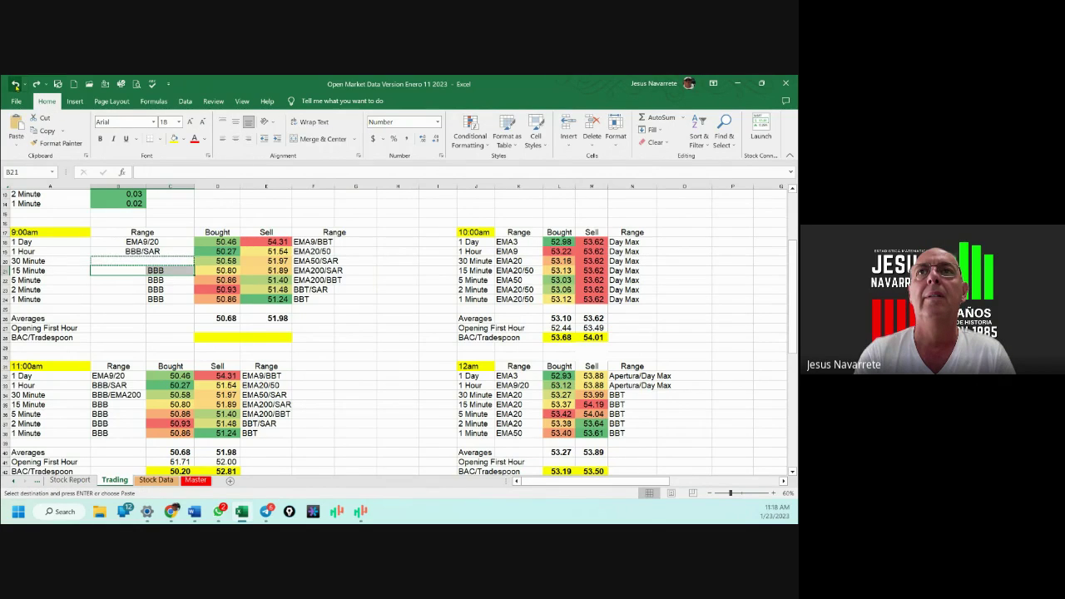
click(15, 86)
click(136, 291)
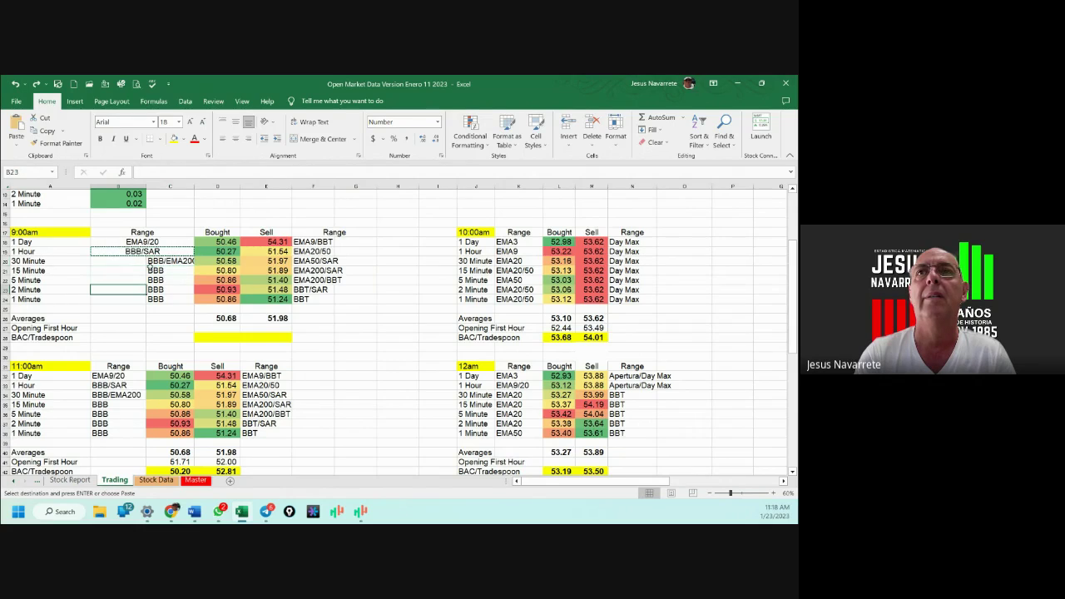
key(Escape)
Merge and center columns B and C separately in each 9:00am row from 30 Minute to 1 Minute (rows 20 to 24).
drag(158, 260, 116, 261)
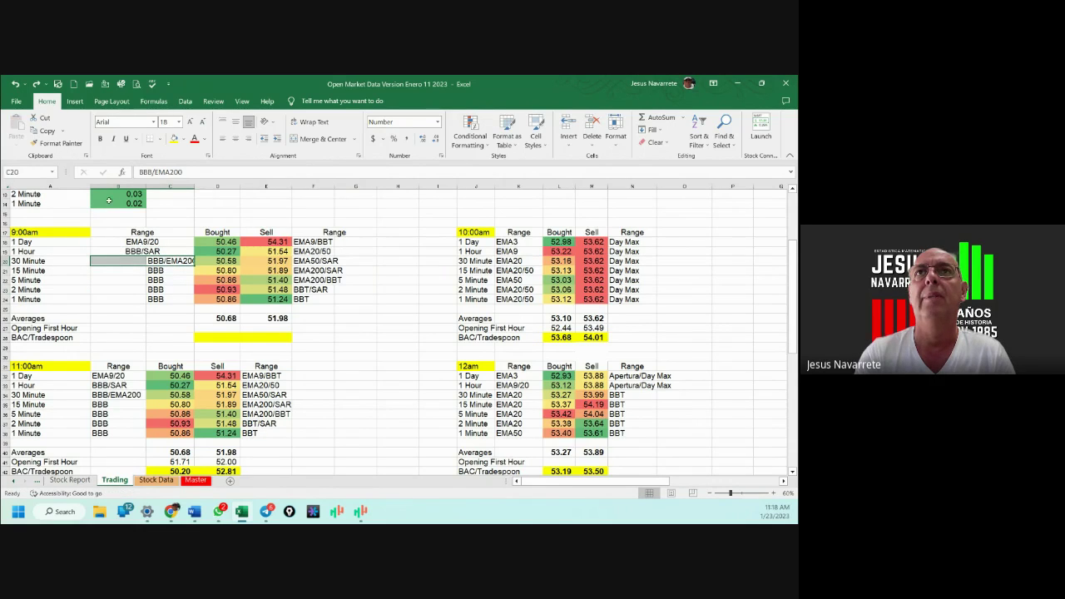
click(315, 139)
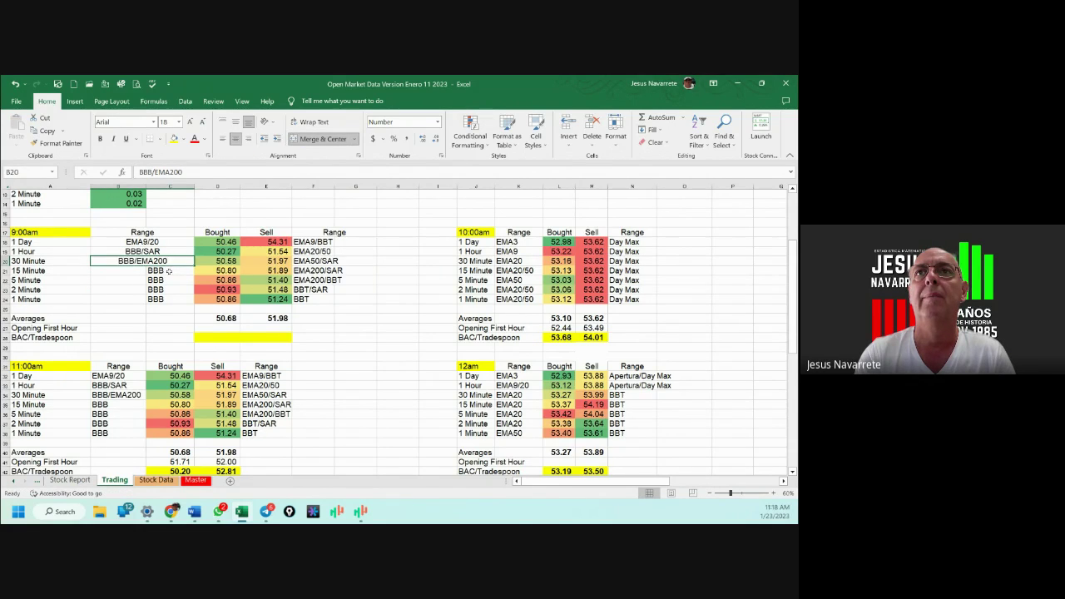
drag(170, 270, 109, 300)
click(315, 139)
click(314, 138)
click(314, 139)
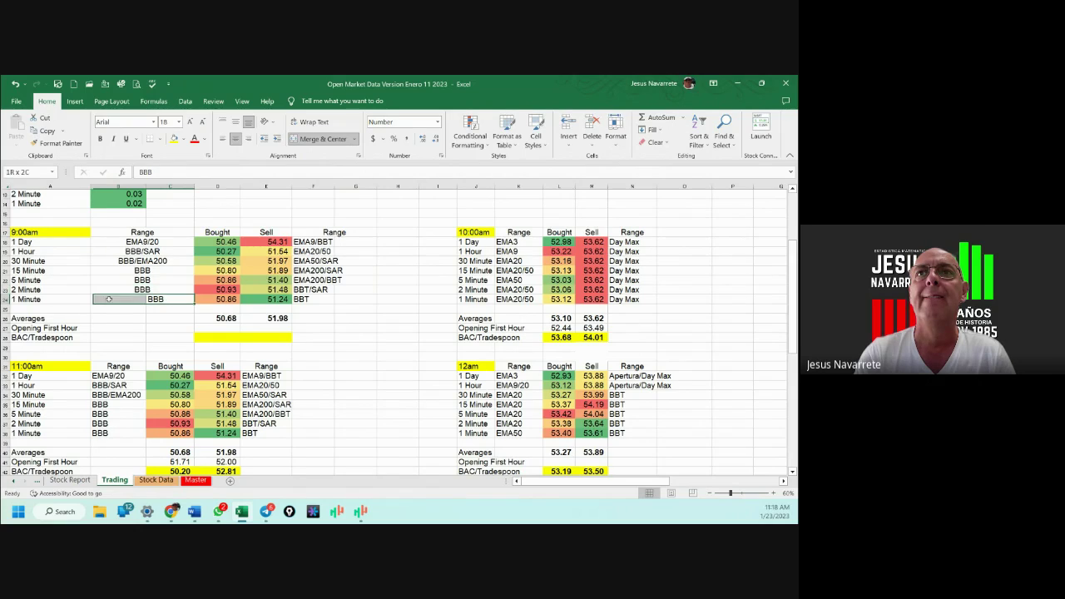
click(314, 139)
Merge and center columns F and G separately in each 9:00am row from 1 Day to 1 Minute (rows 18 to 24).
drag(319, 241, 366, 262)
click(315, 139)
click(314, 139)
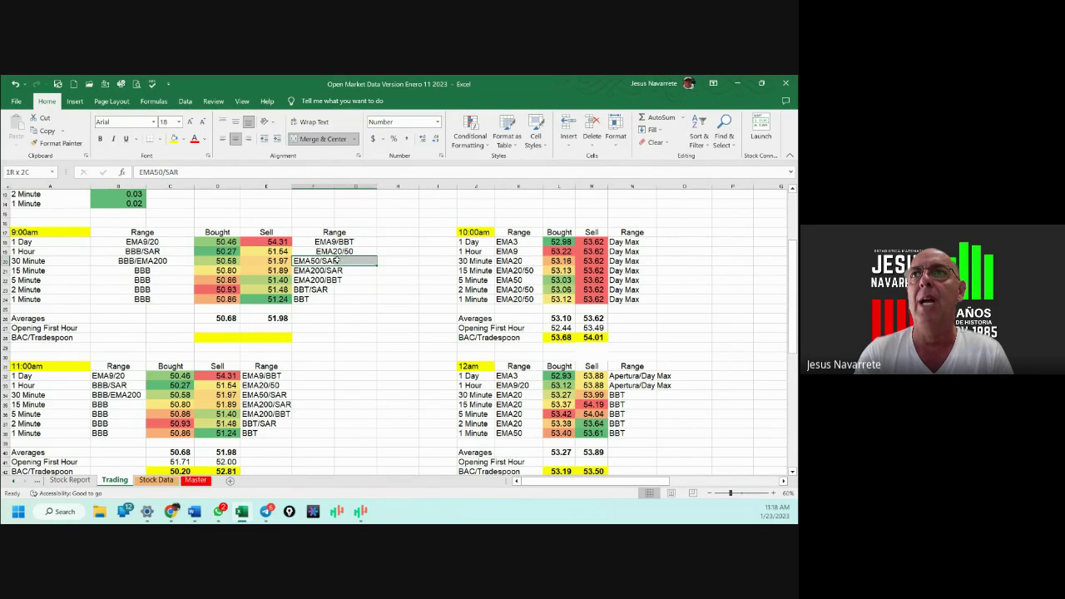
click(320, 139)
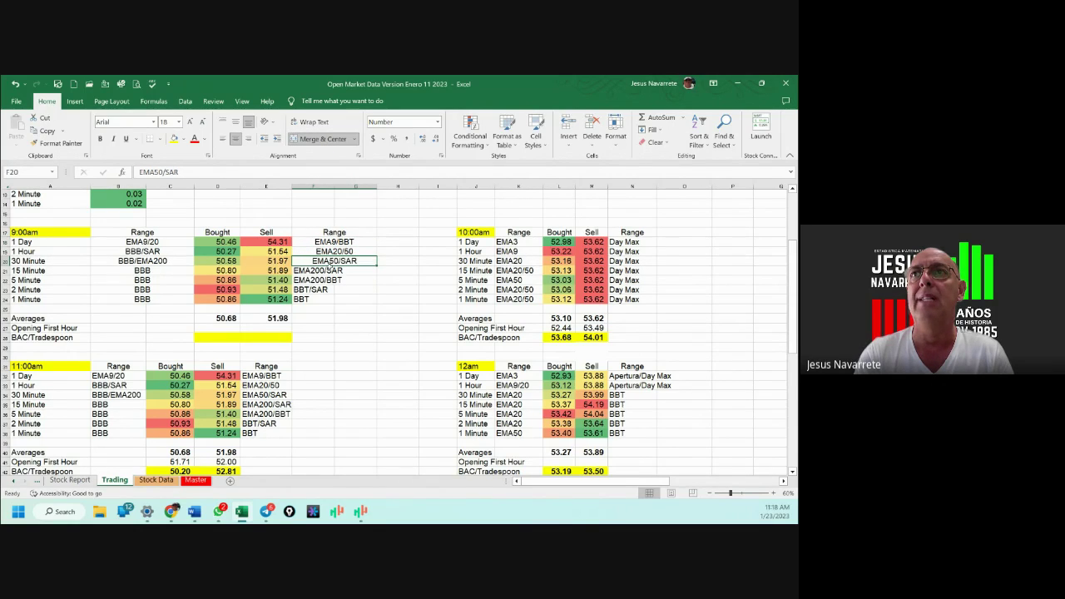
drag(301, 271, 354, 269)
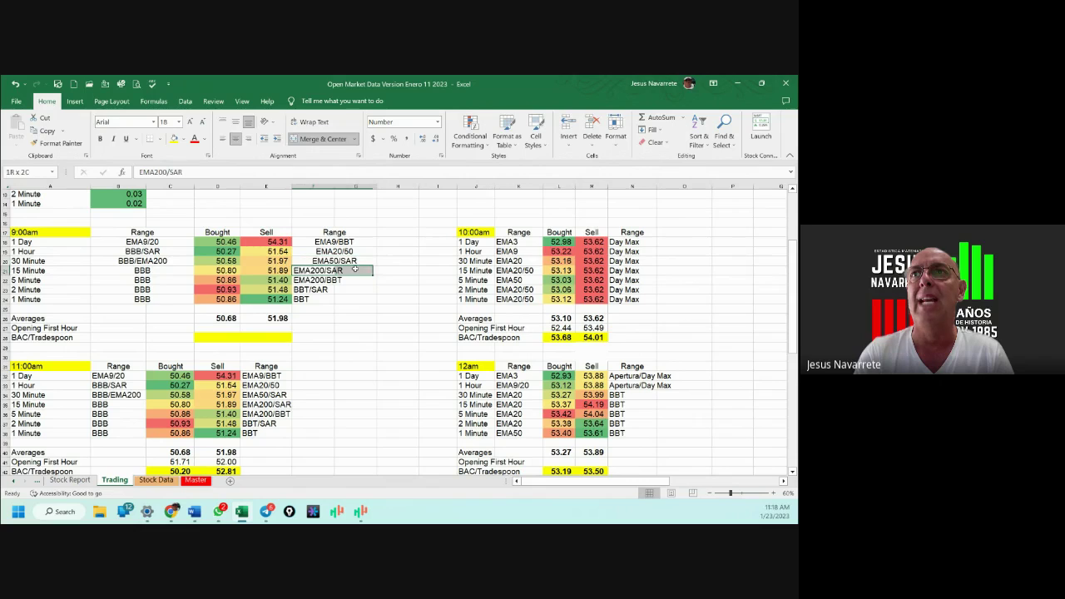
click(321, 138)
drag(313, 280, 346, 281)
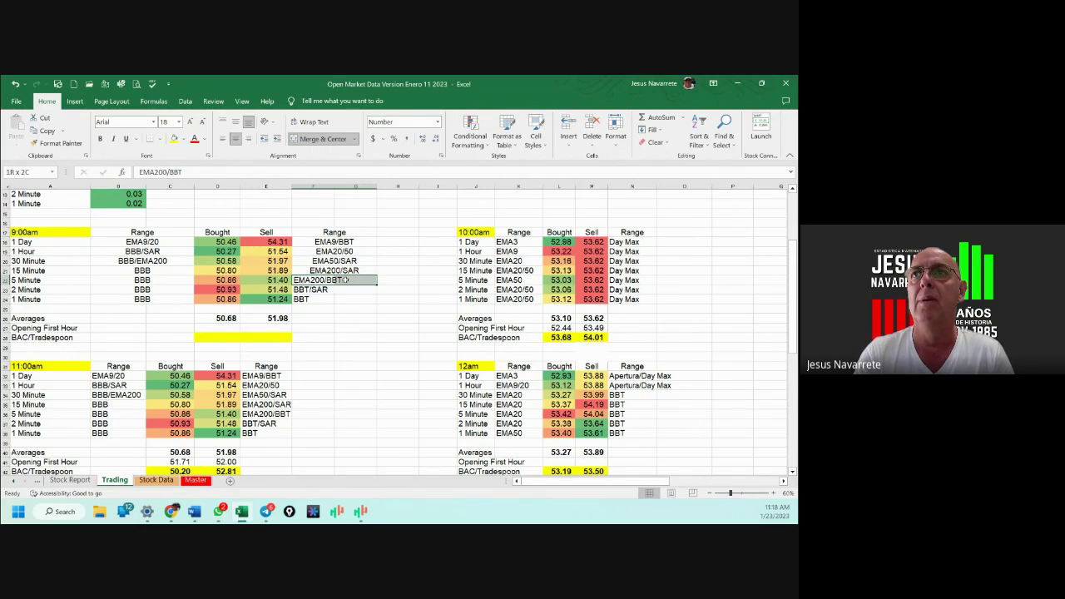
click(320, 138)
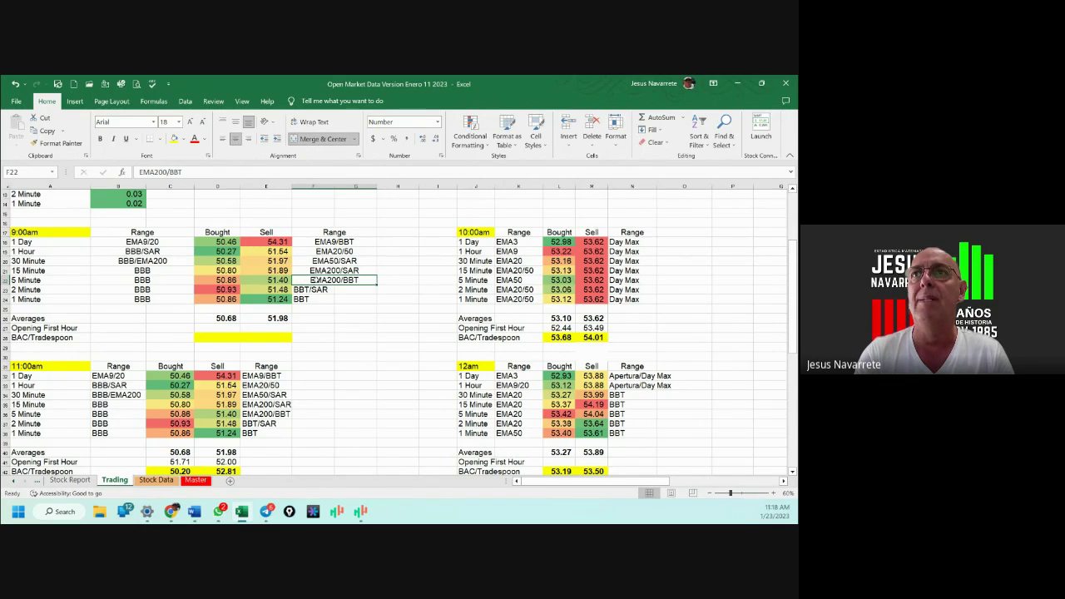
drag(302, 290, 346, 300)
click(321, 138)
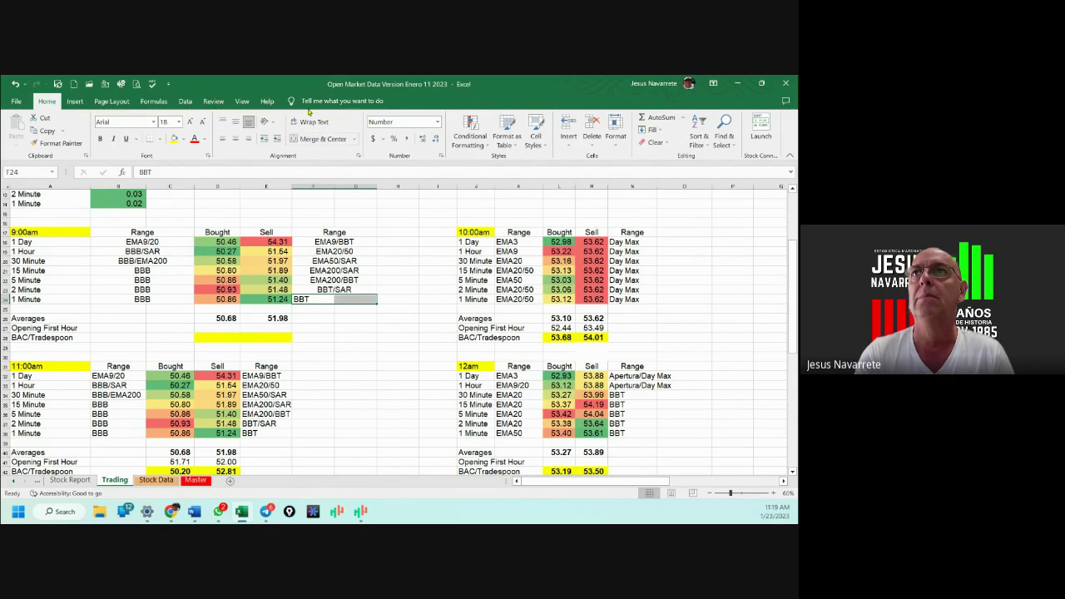
click(320, 139)
Enter the 9:00am Opening First Hour prices: 51.71 for Bought and 52 for Sell.
scroll(167, 388, down, 1)
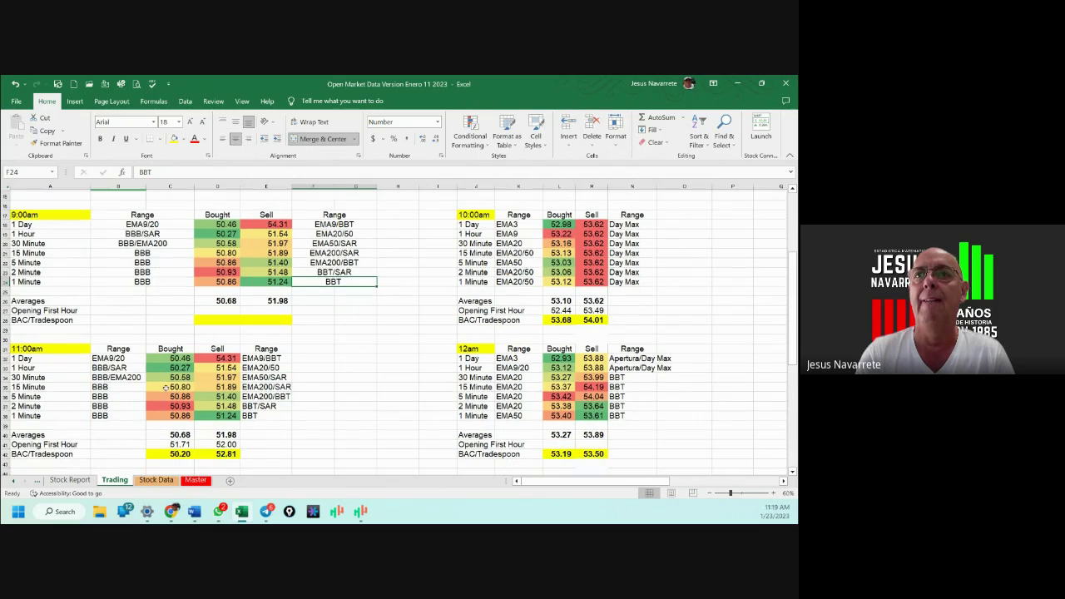
scroll(167, 387, down, 1)
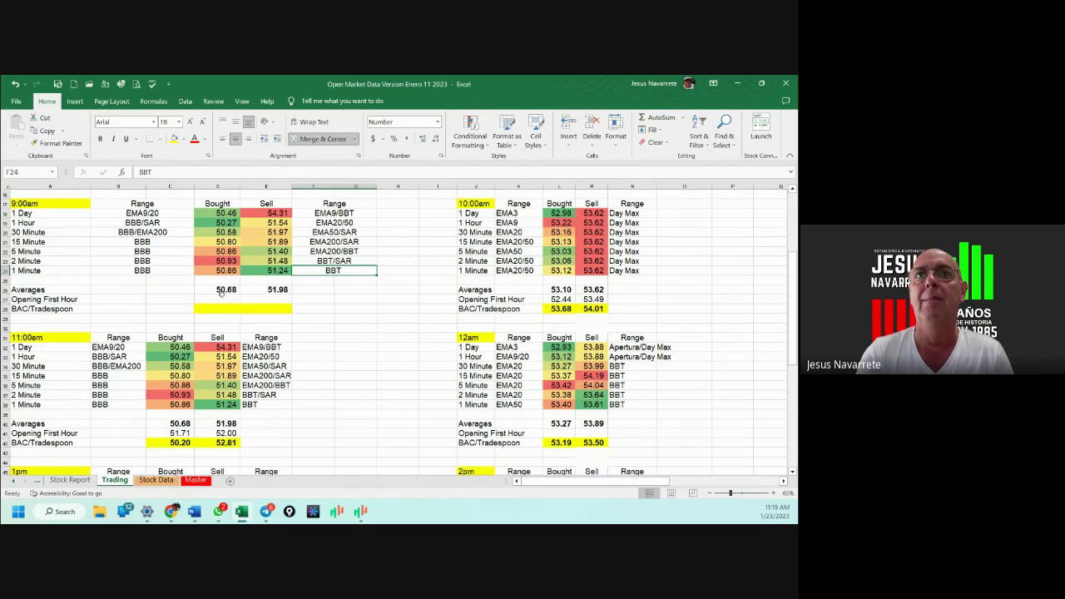
click(221, 297)
text(51.71)
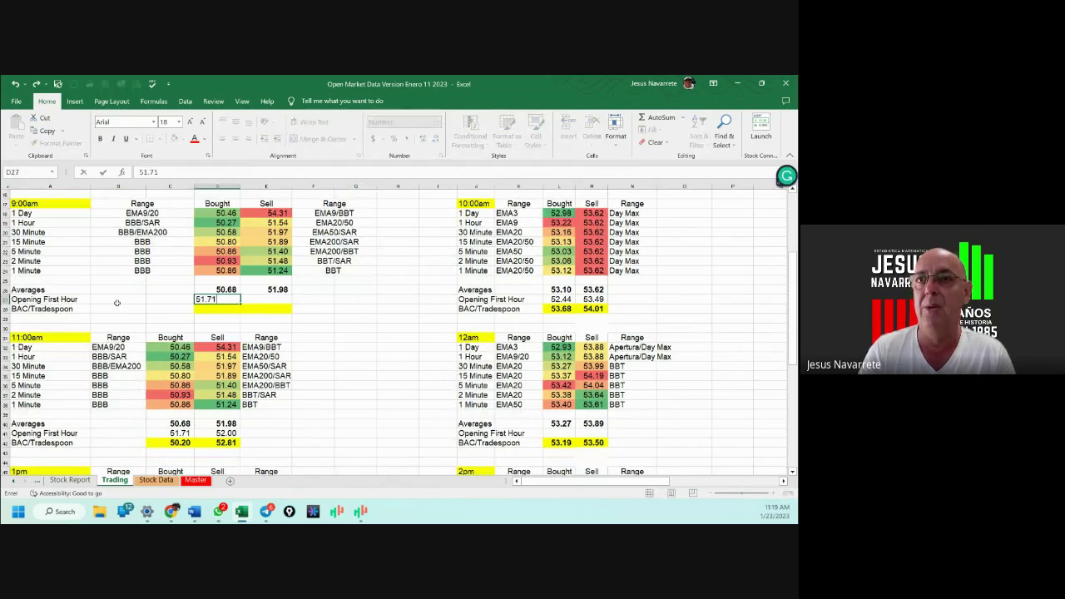
key(Tab)
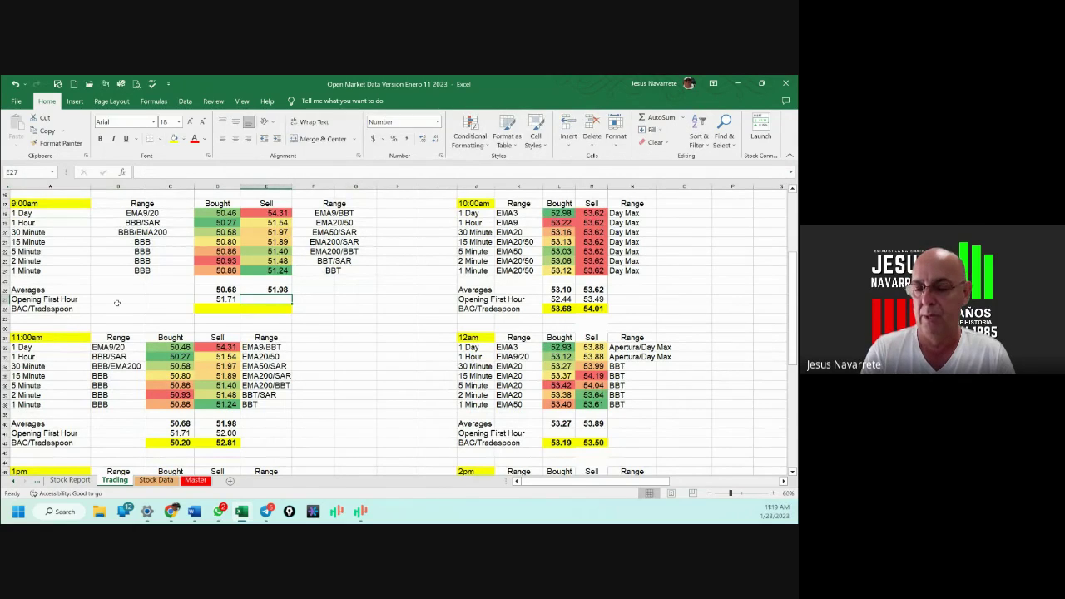
text(52)
key(Return)
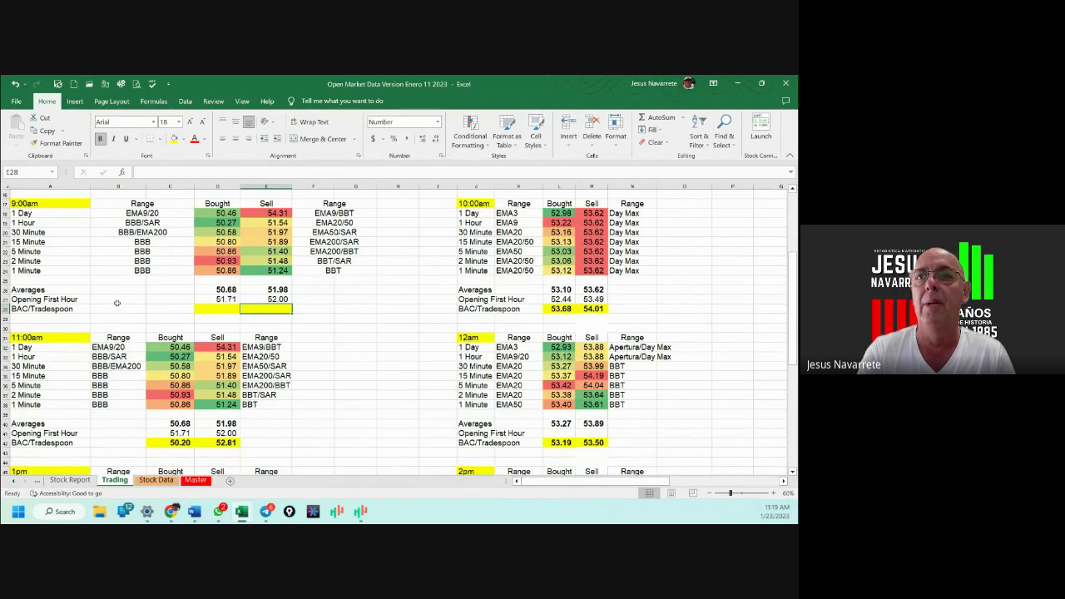
Enter the 9:00am BAC/Tradespoon prices: 52.81 for Sell and 50.2 for Bought.
text(52.81)
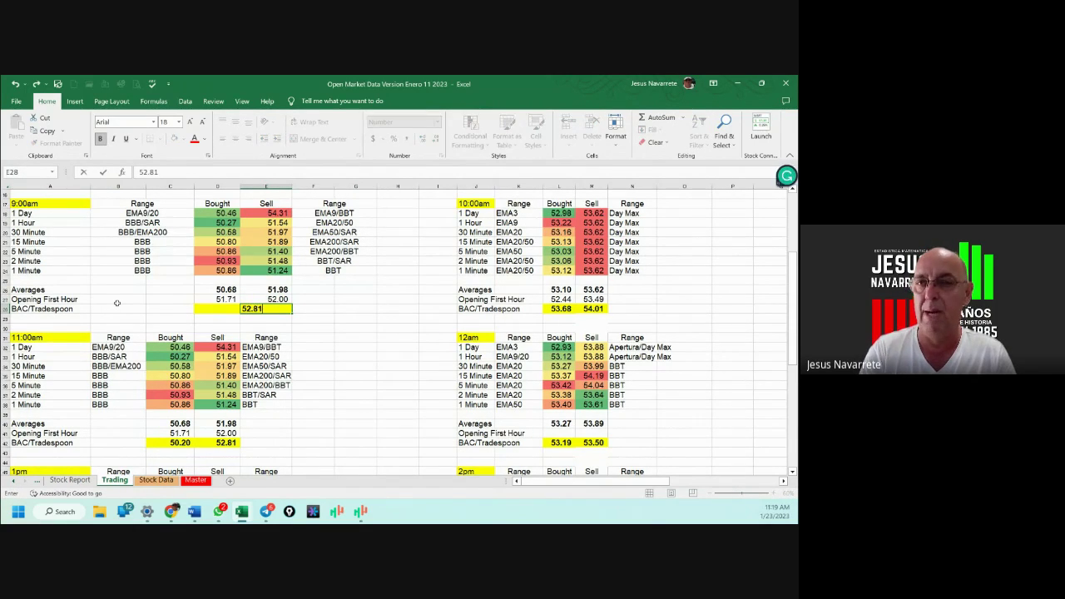
key(Left)
text(50.2)
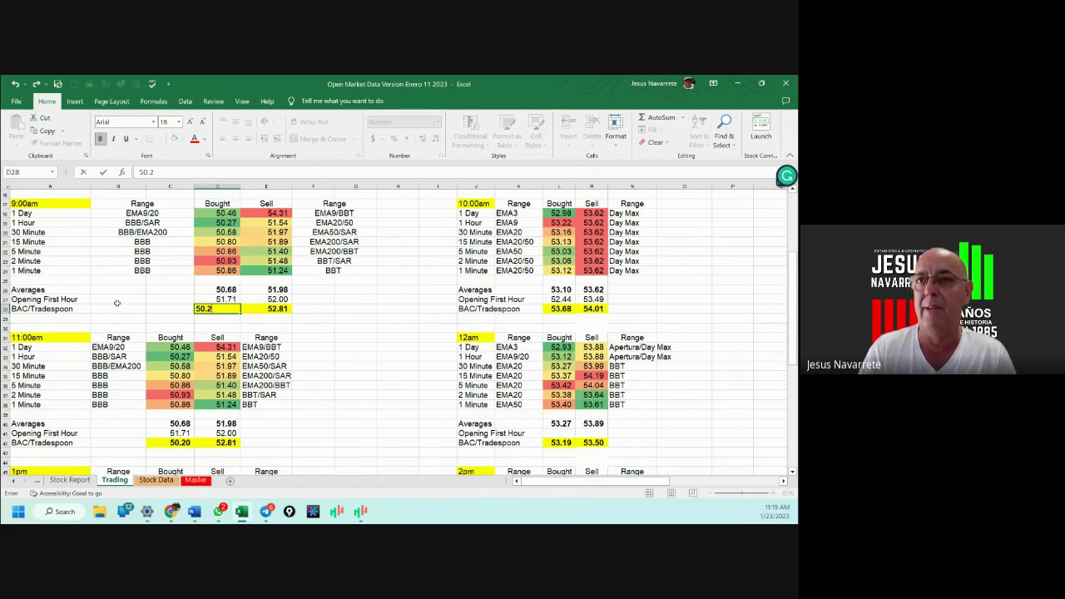
key(Return)
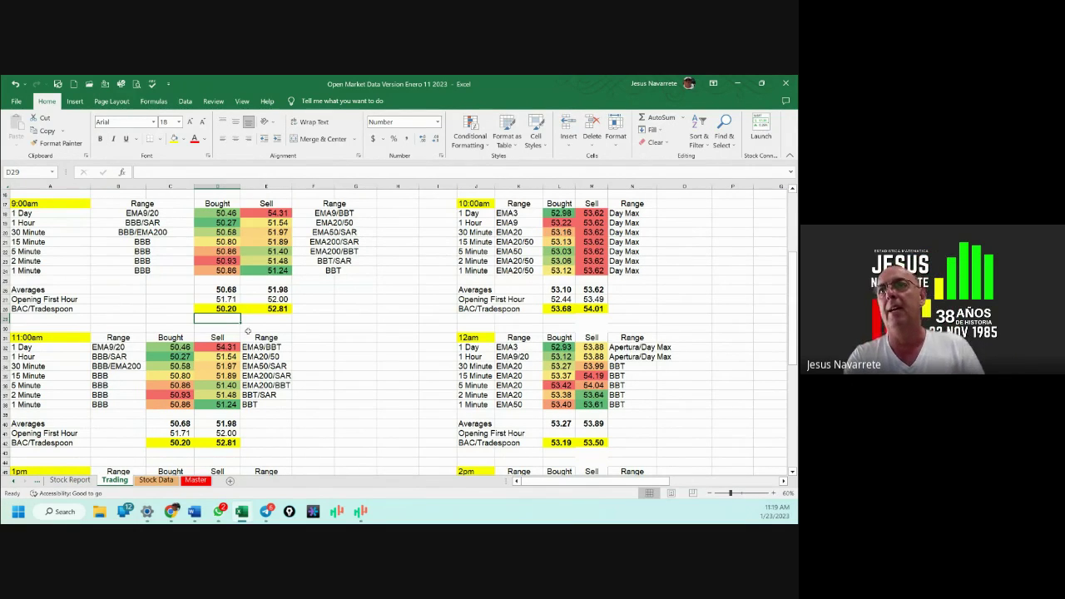
Clear the 11:00am range labels and prices in B32:E39 and its Opening First Hour and BAC/Tradespoon values in C41:D42.
drag(117, 349, 281, 420)
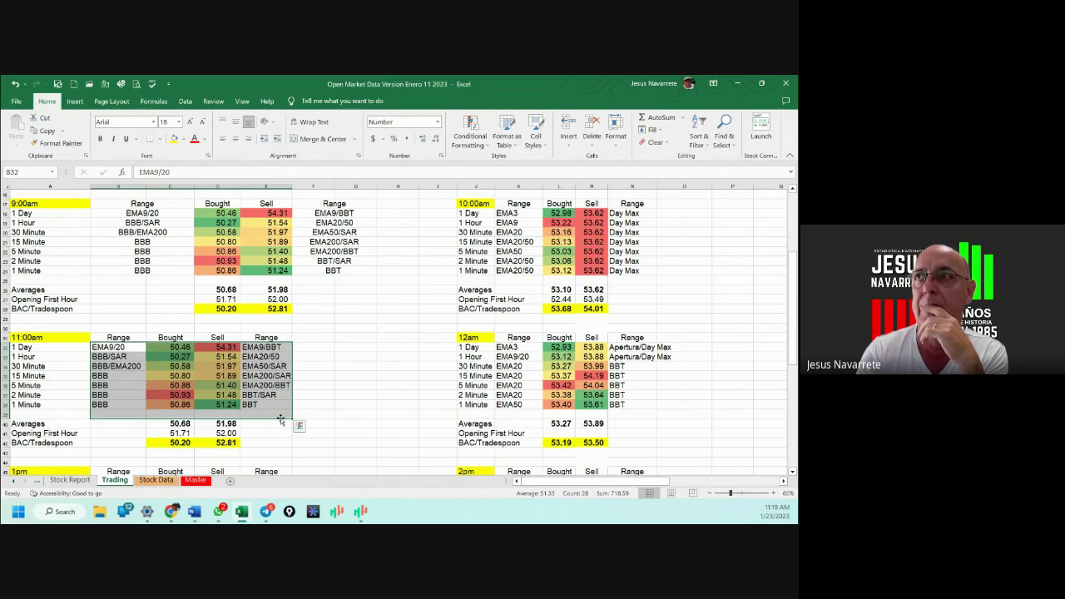
key(Delete)
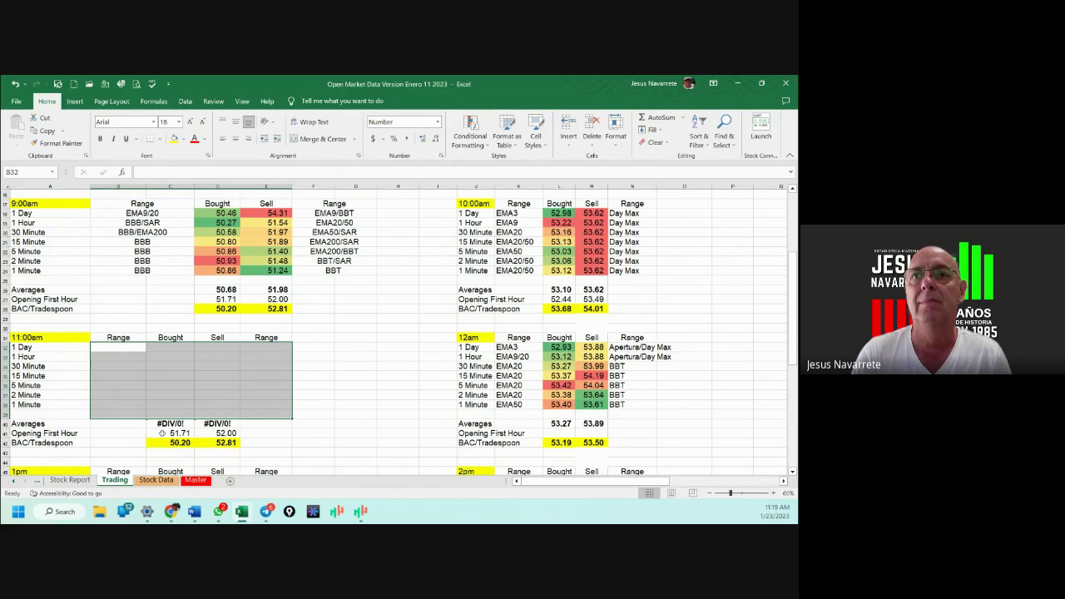
drag(181, 434, 239, 433)
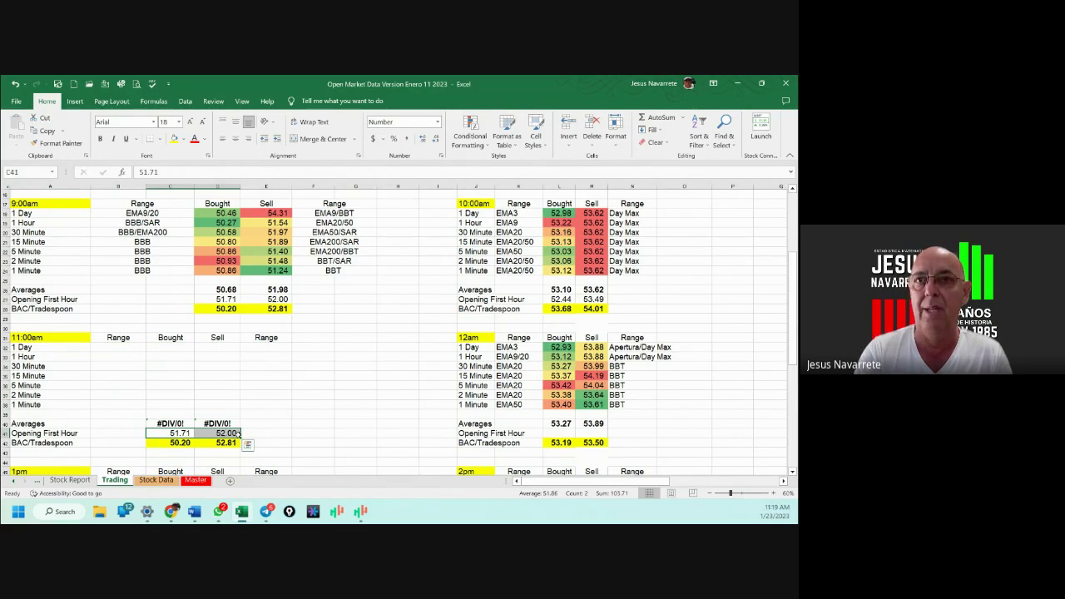
key(Delete)
drag(172, 445, 237, 445)
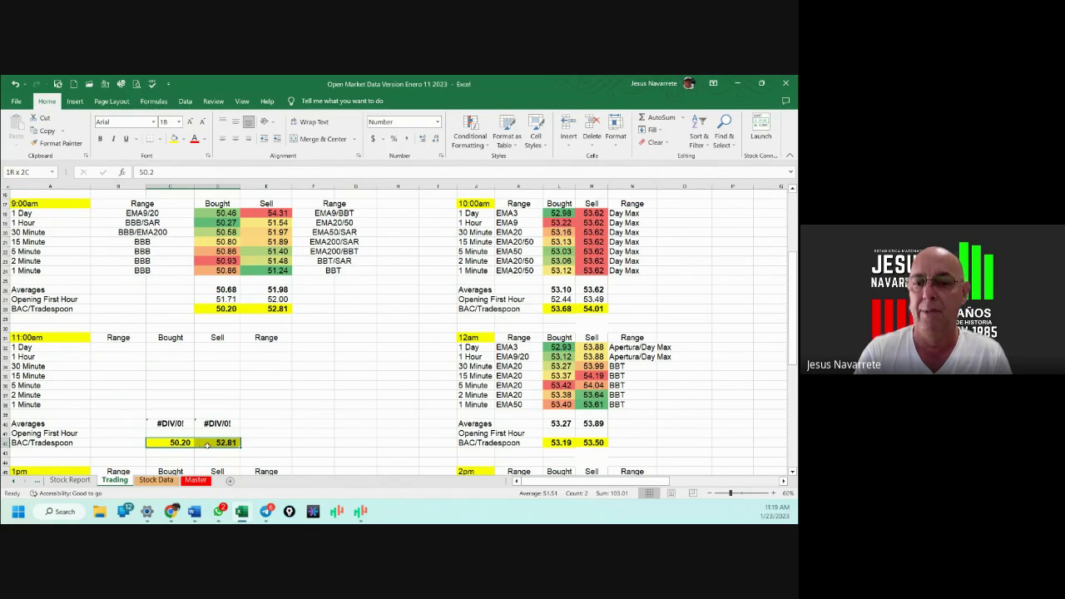
key(Delete)
click(181, 375)
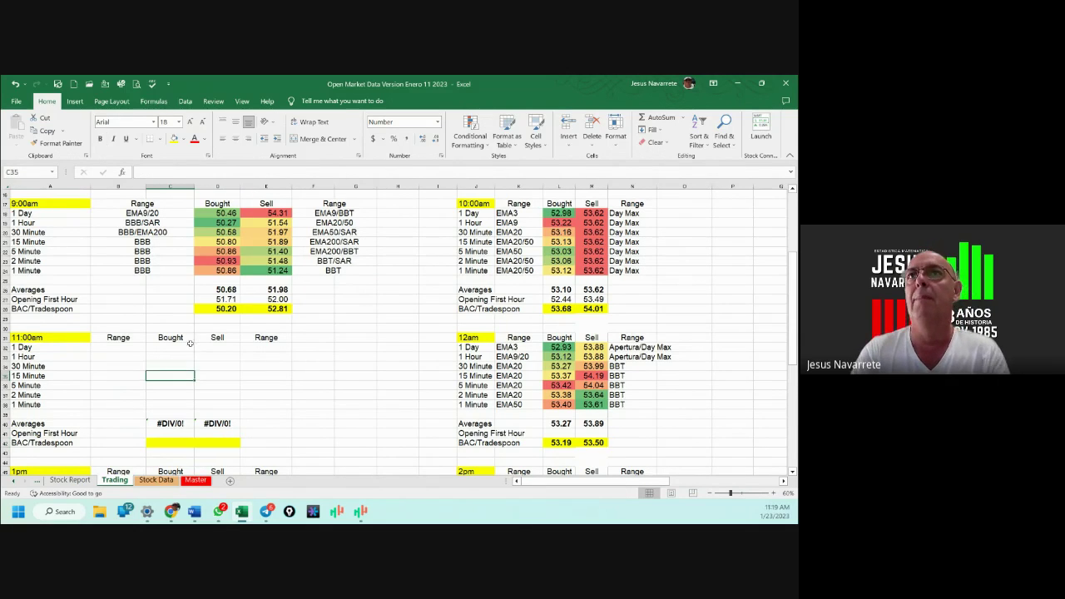
Change the pivot table's Date filter from 1/20/2023 to only 1/23/2023.
scroll(173, 290, up, 5)
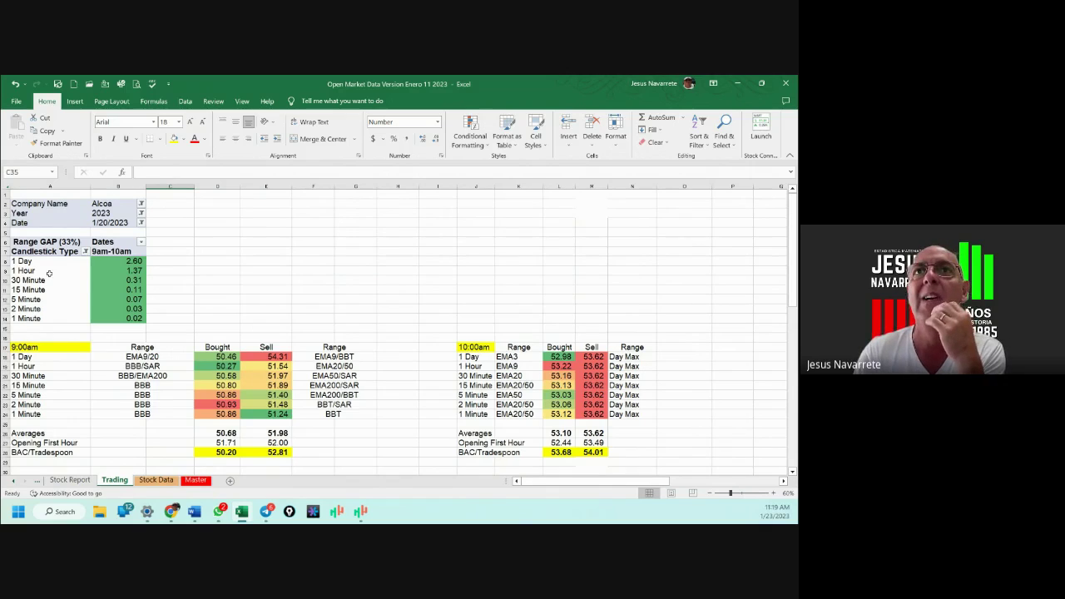
click(141, 223)
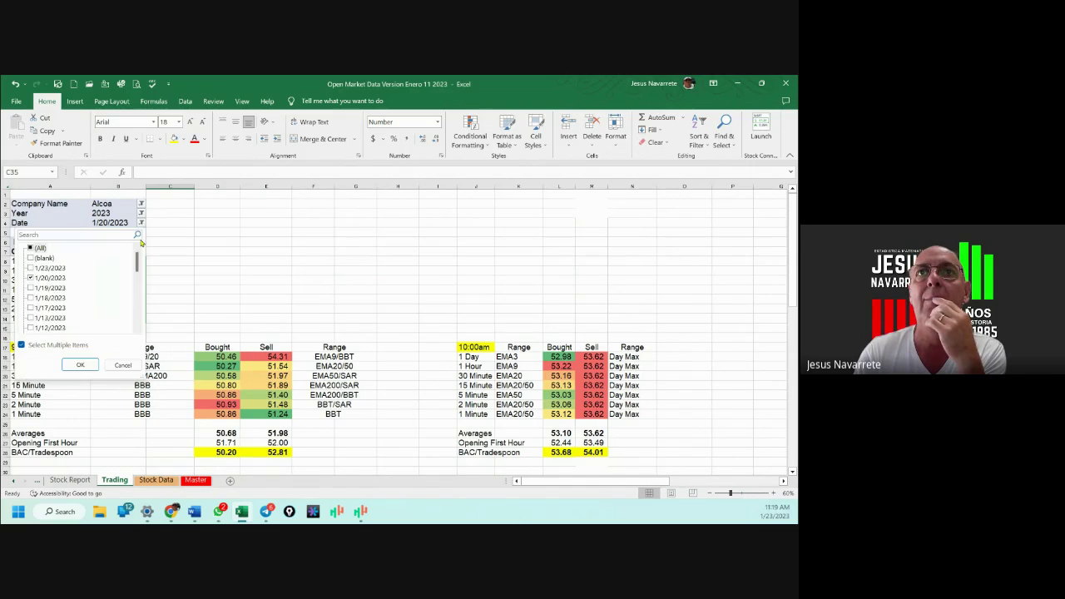
click(31, 268)
click(31, 278)
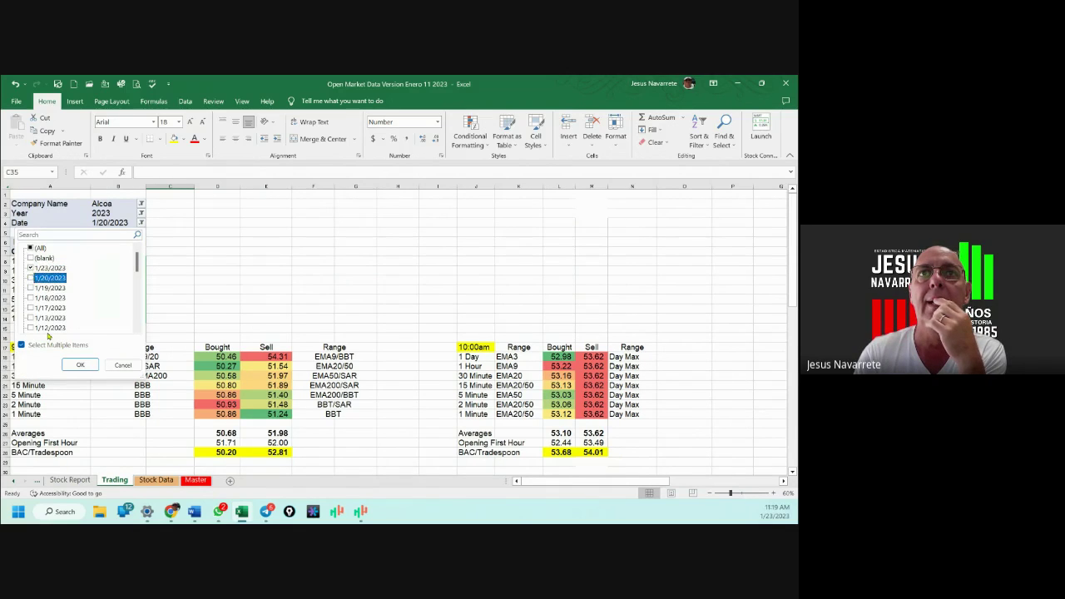
click(79, 364)
scroll(258, 256, down, 1)
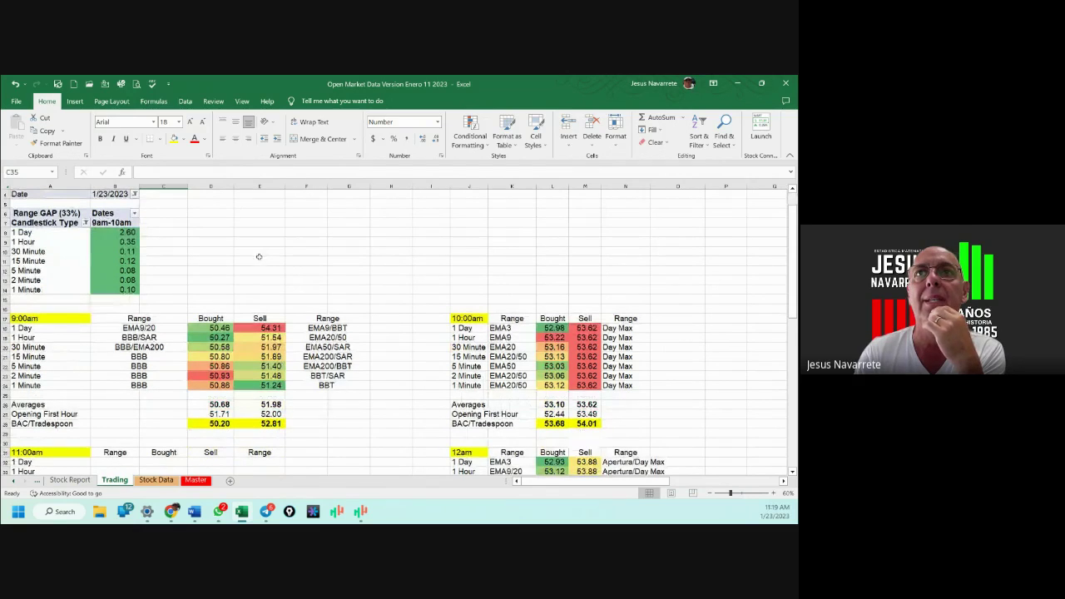
Select the 1 Hour range gap in the pivot table and snap the workbook window to the left half of the screen.
click(117, 241)
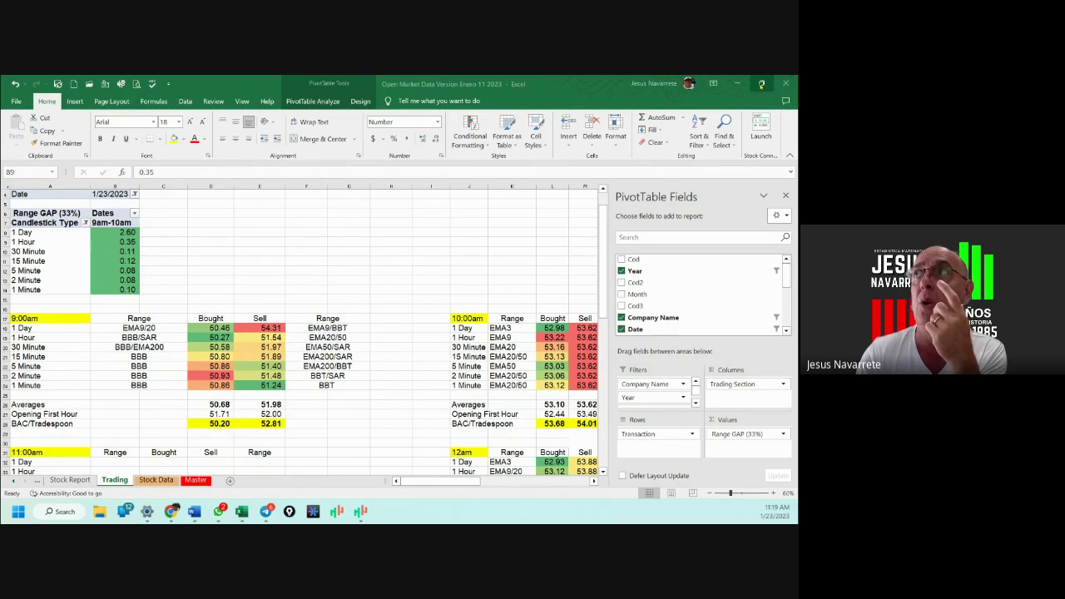
mouse_move(760, 84)
click(691, 112)
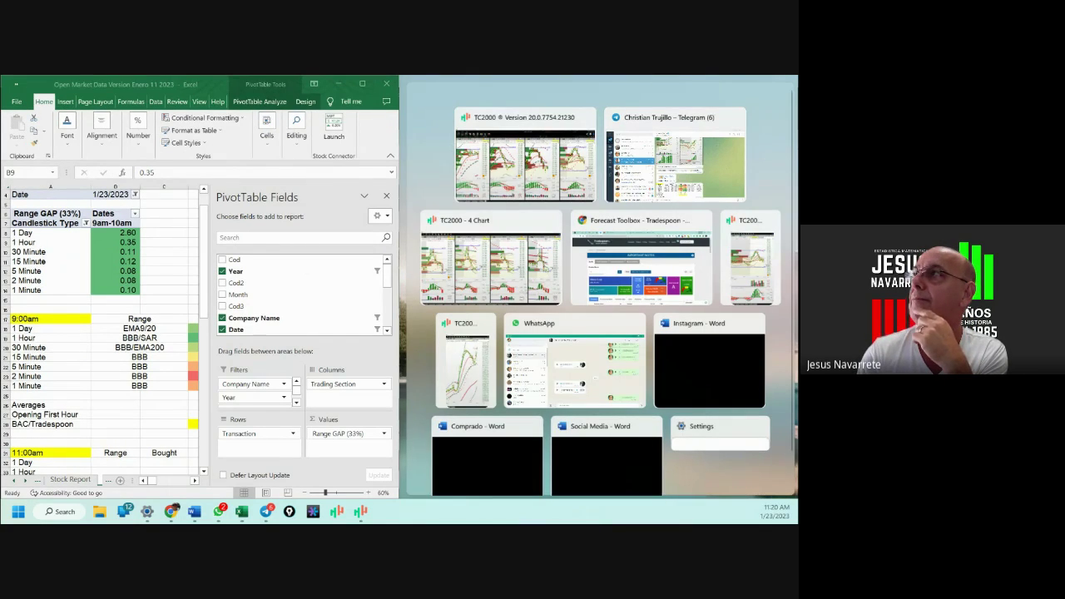
Place the TC2000 Vertical chart window beside the workbook and switch the AA chart to the hourly timeframe, focused on 1/23.
click(466, 358)
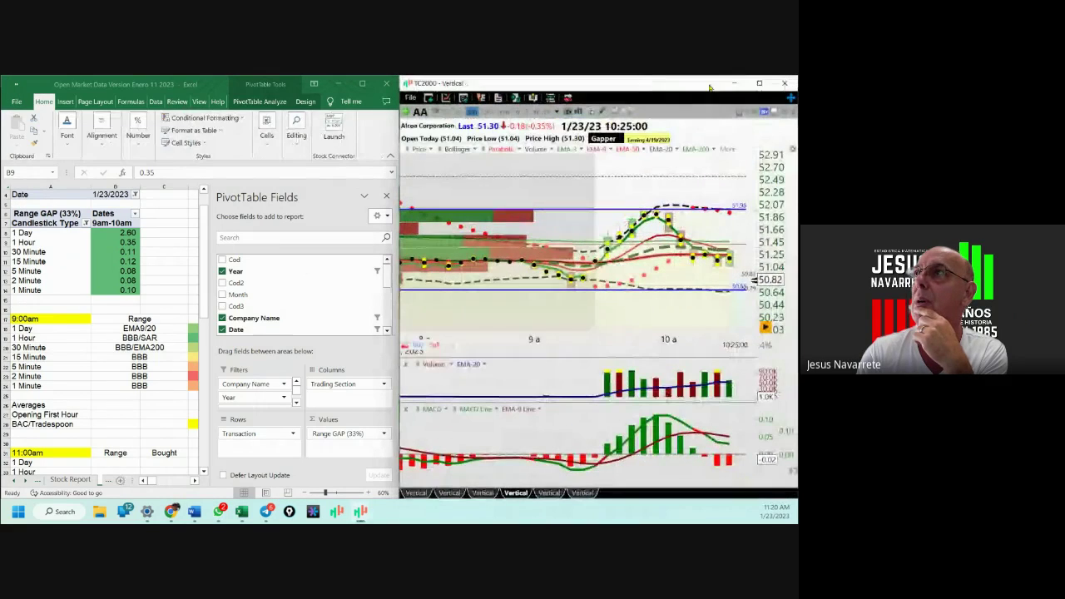
click(517, 111)
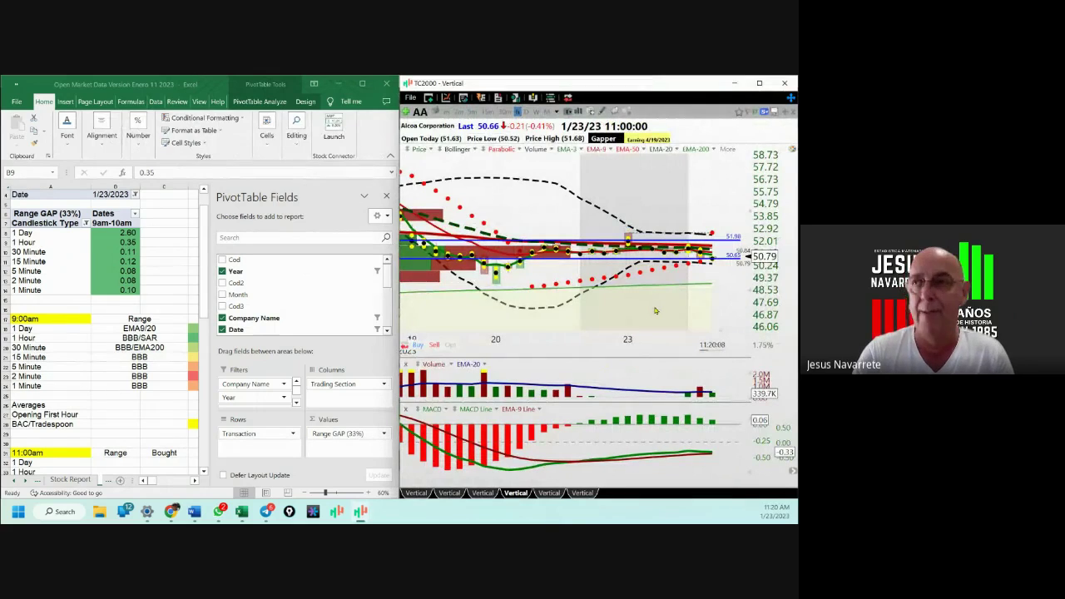
scroll(657, 311, up, 4)
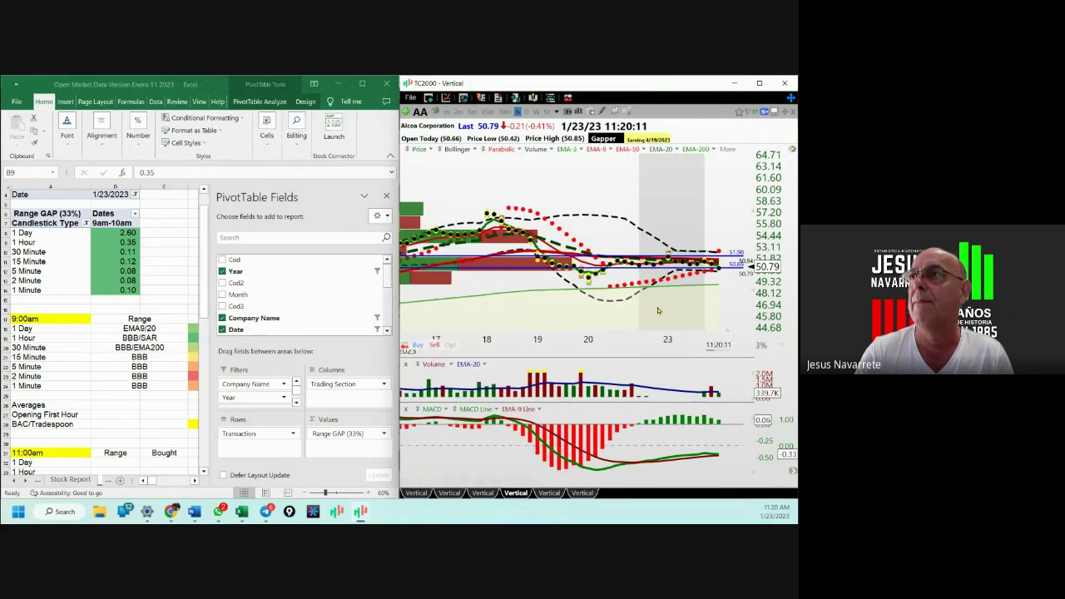
scroll(657, 311, up, 3)
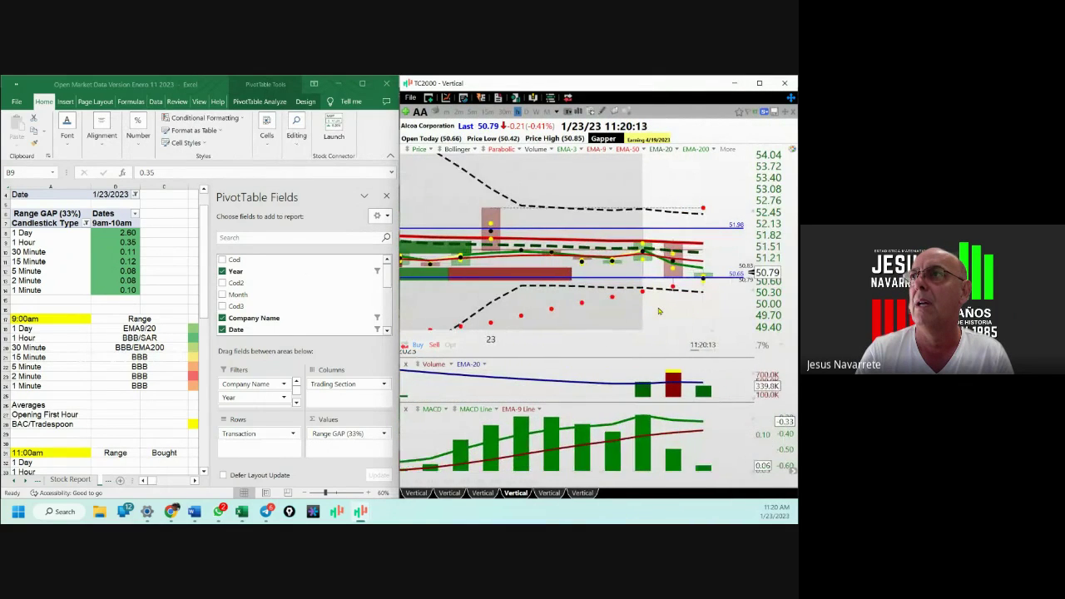
Set the AA chart's Show Pre/Post Market Data option to Never and inspect the 11:00 candle's values.
right_click(555, 181)
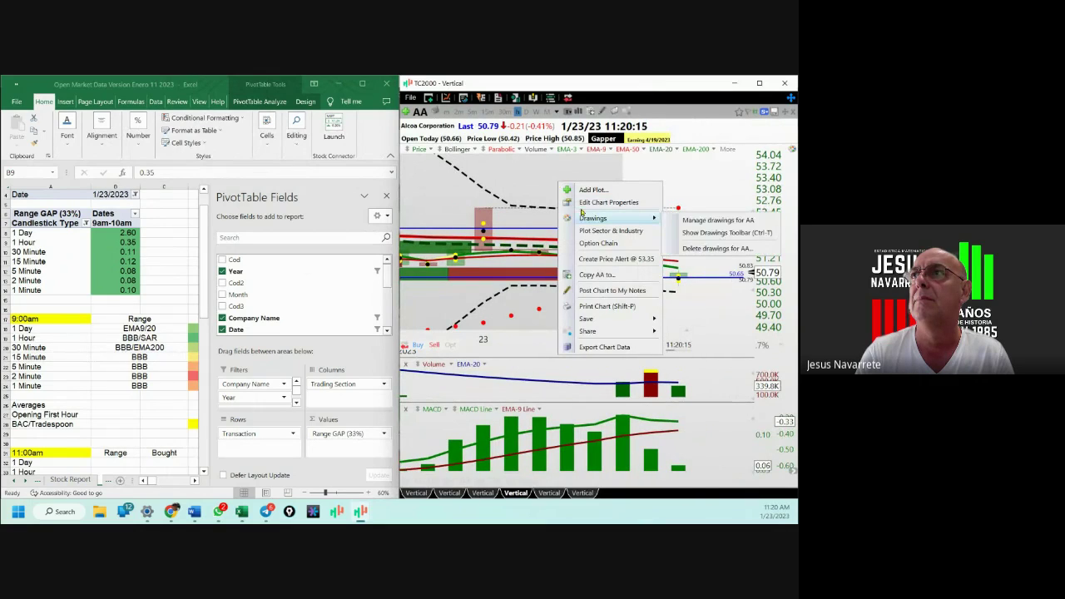
click(582, 203)
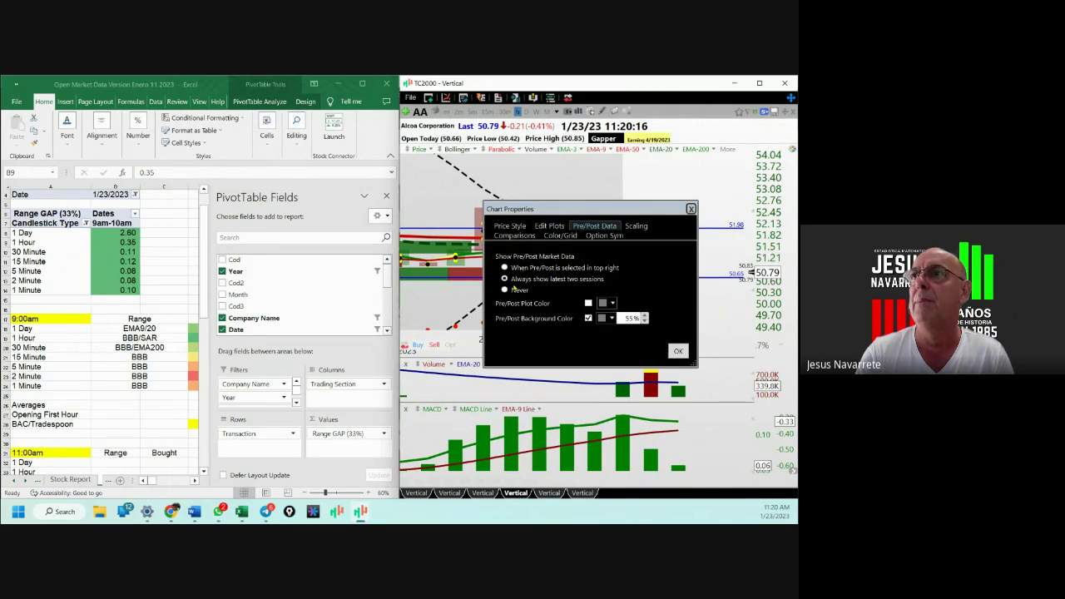
click(504, 289)
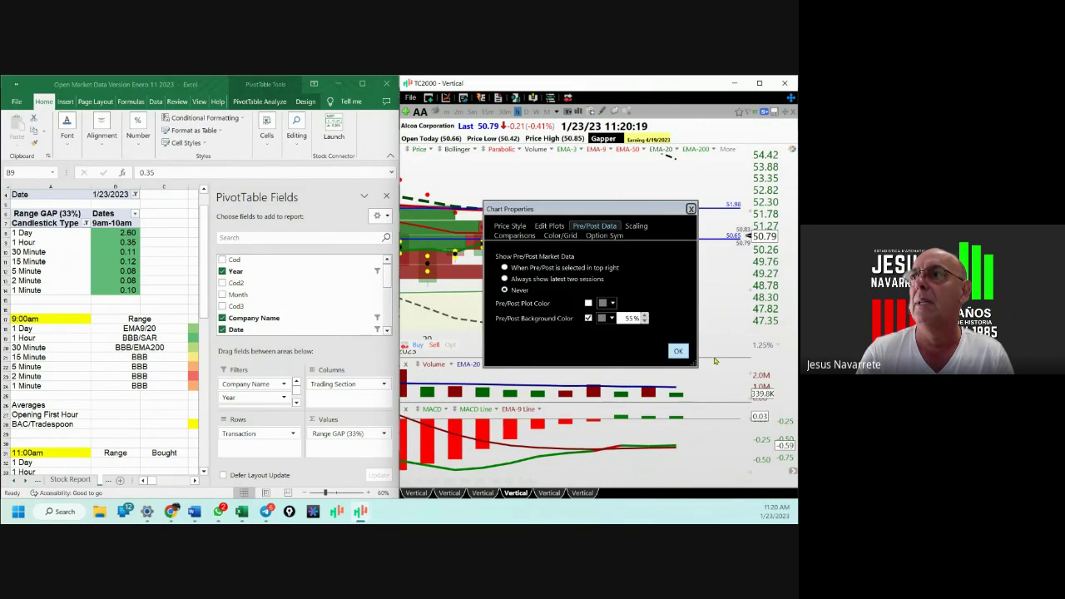
click(678, 350)
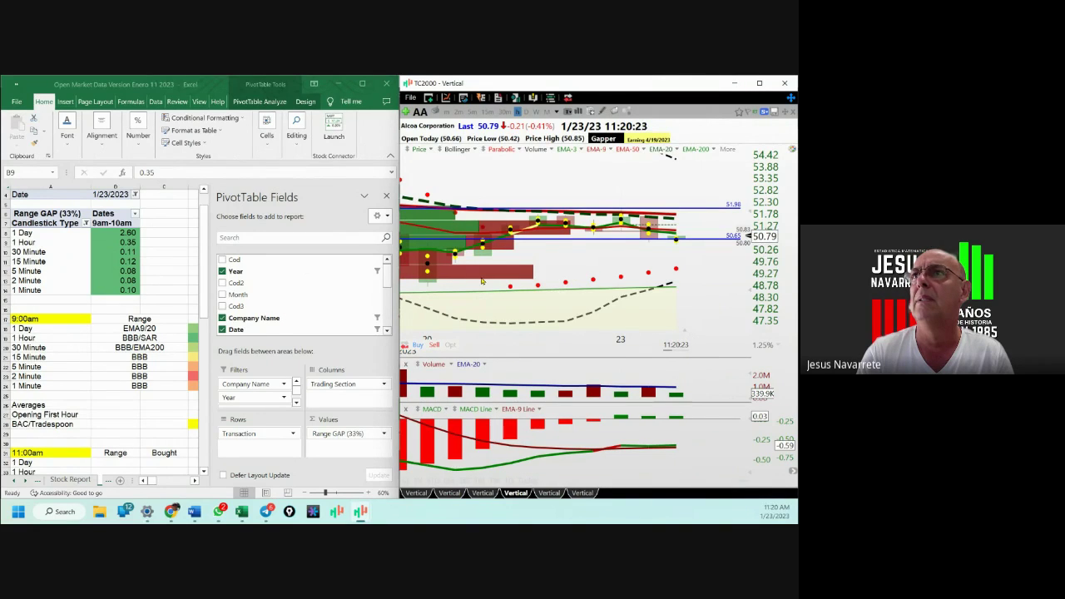
mouse_move(481, 281)
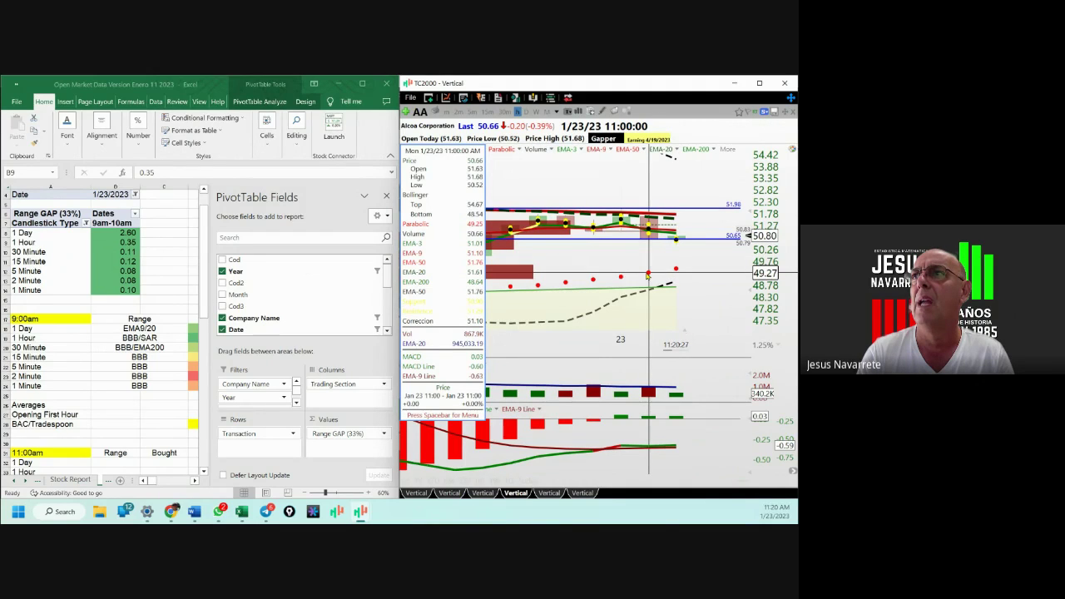
Set the AA chart's pre/post market data option back to Always show latest two sessions.
right_click(604, 264)
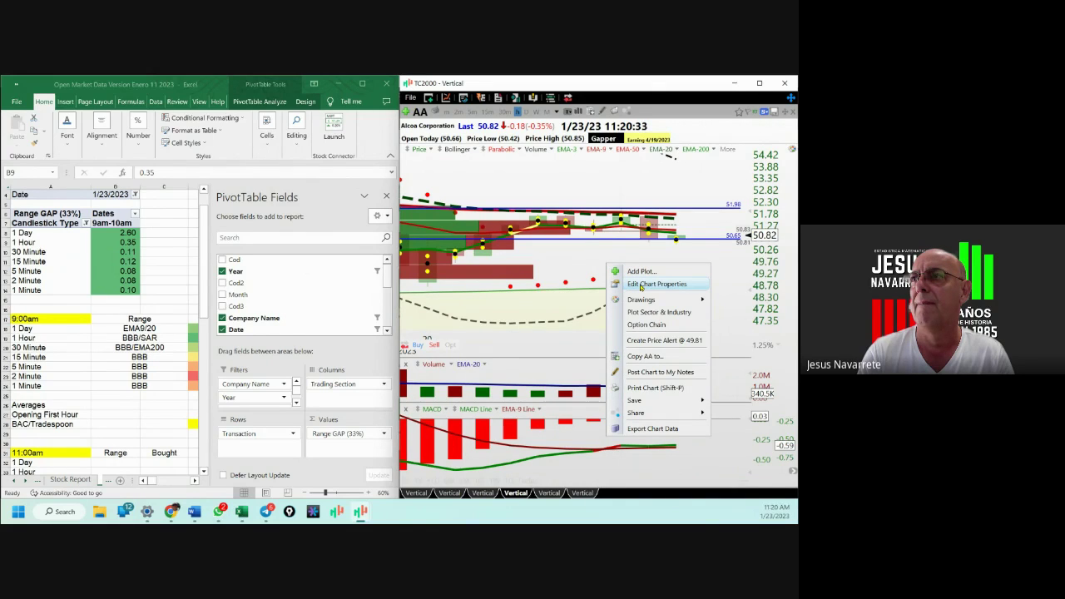
click(639, 284)
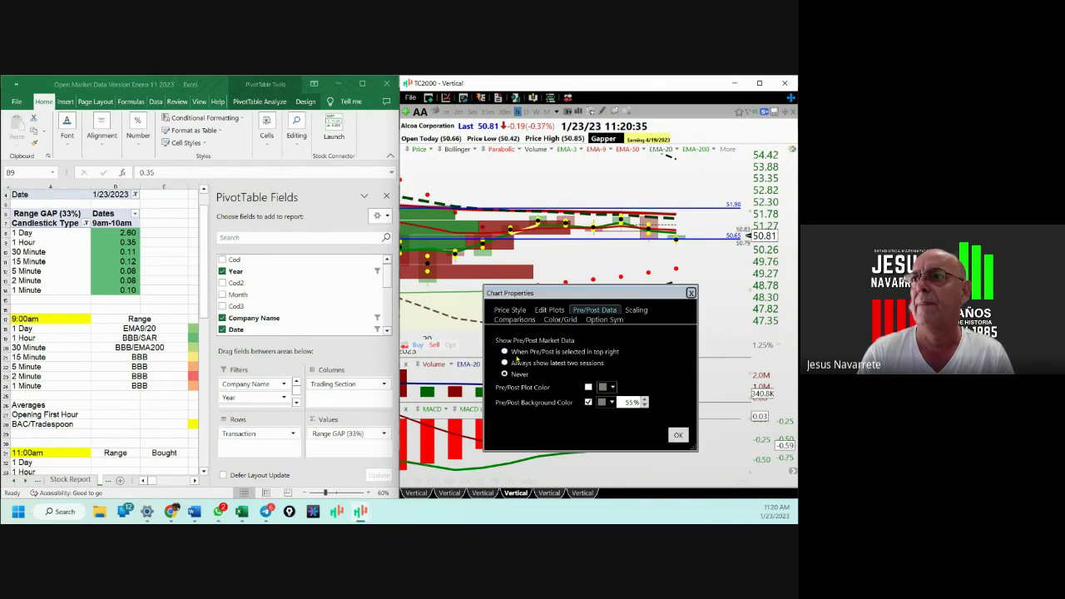
click(517, 364)
click(677, 435)
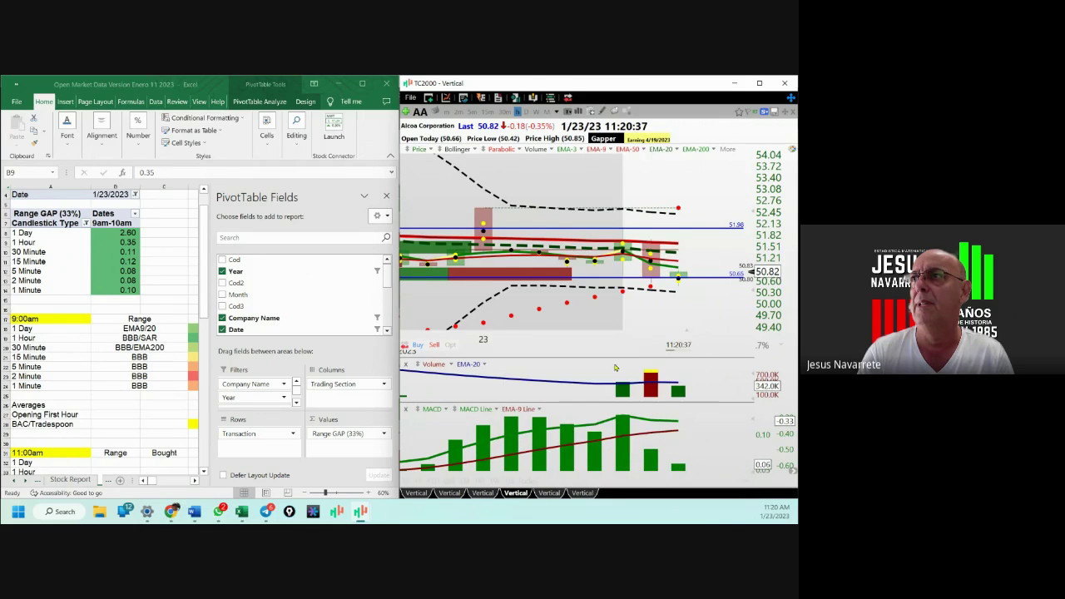
Switch to the TC2000 4 Chart window and draw two downward pink arrows over the two tallest candles in the fourth AA chart.
mouse_move(362, 517)
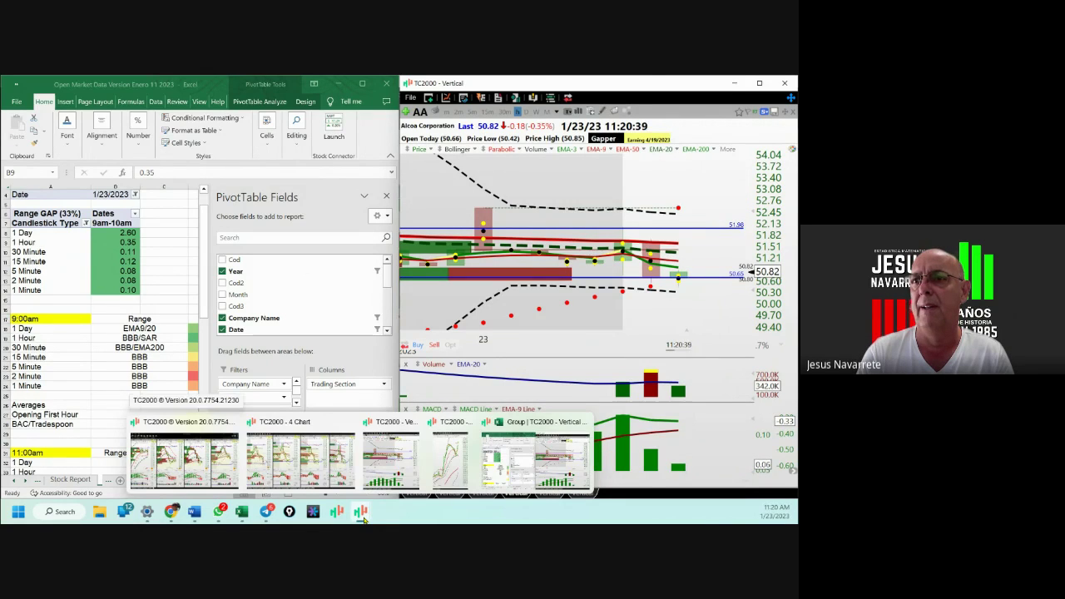
click(301, 466)
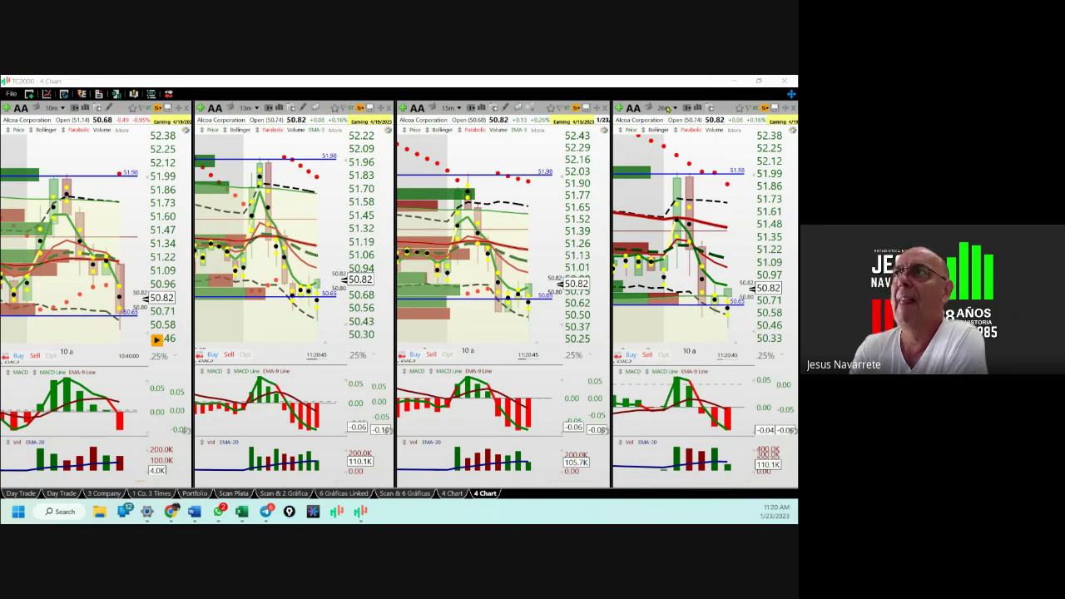
drag(667, 109, 670, 165)
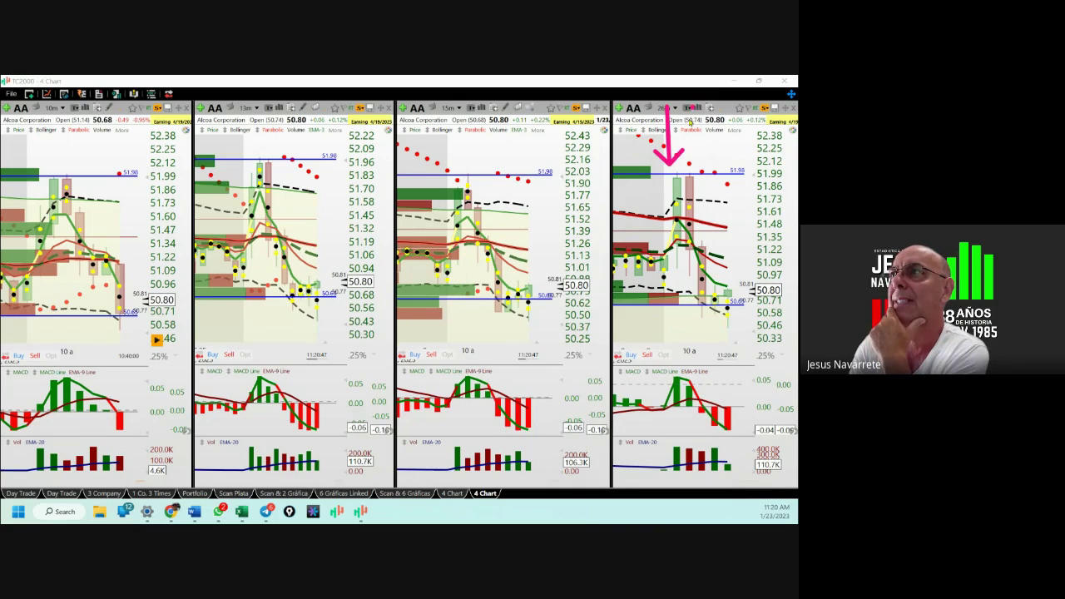
drag(690, 108, 692, 168)
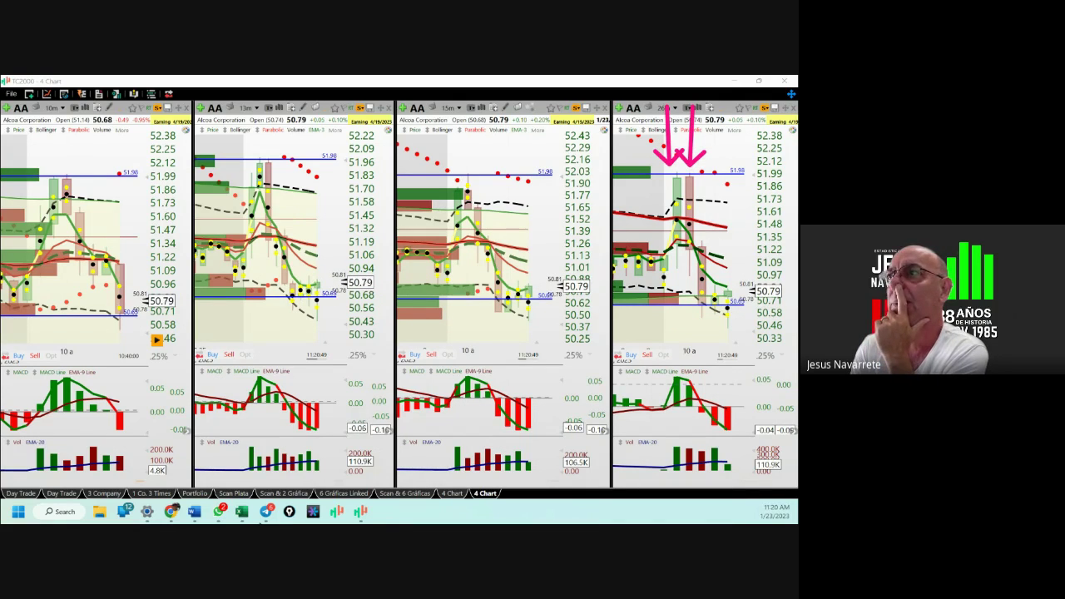